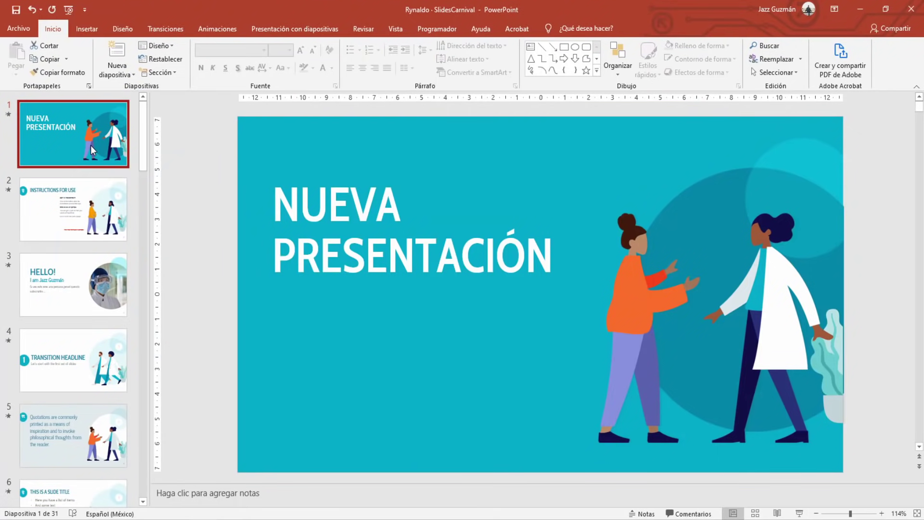
Open the Transiciones tab and select slide 2, INSTRUCTIONS FOR USE
left_click(90, 211)
left_click(90, 302)
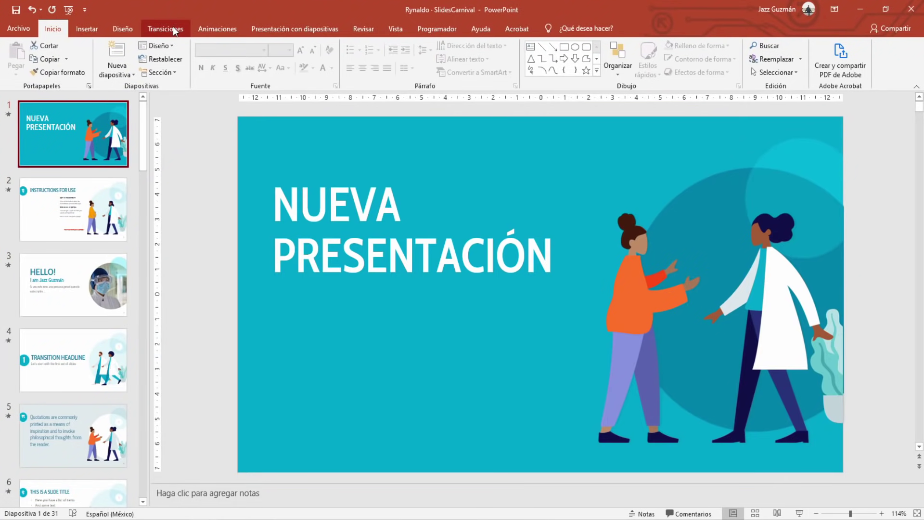
left_click(168, 28)
left_click(77, 208)
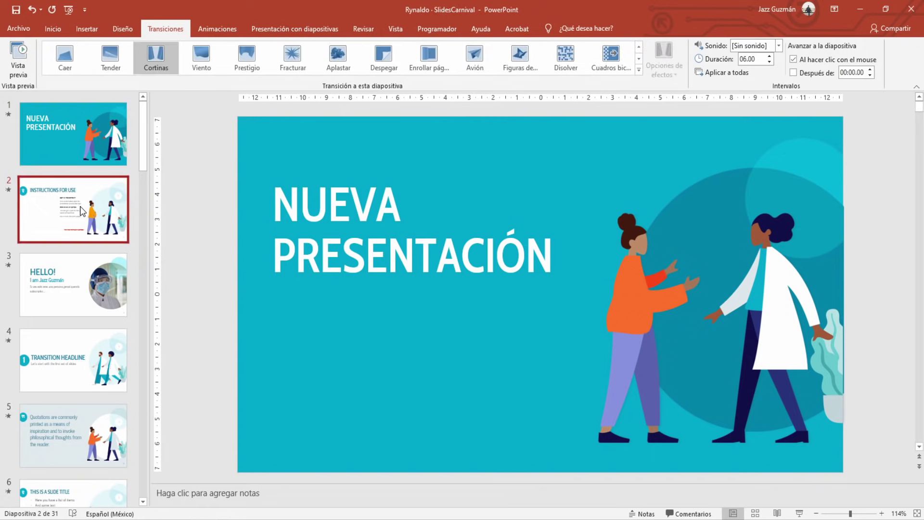
left_click(61, 278)
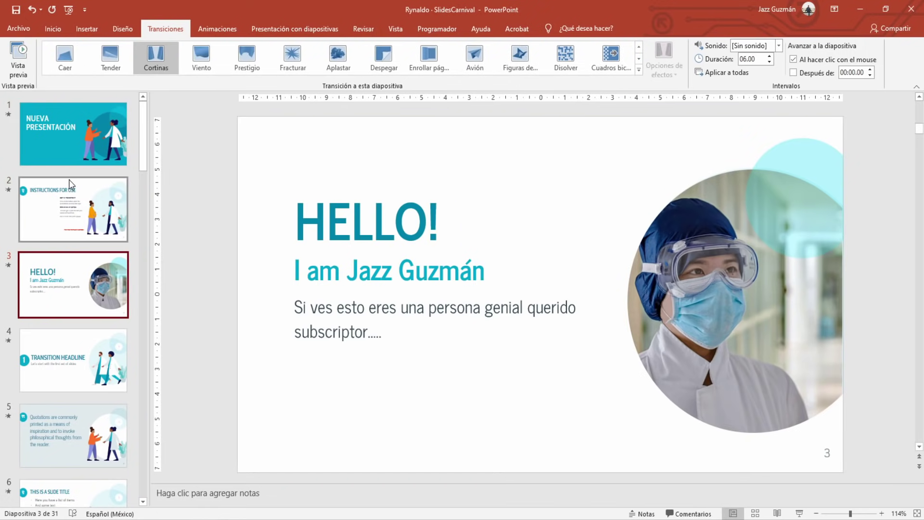
left_click(72, 134)
left_click(85, 212)
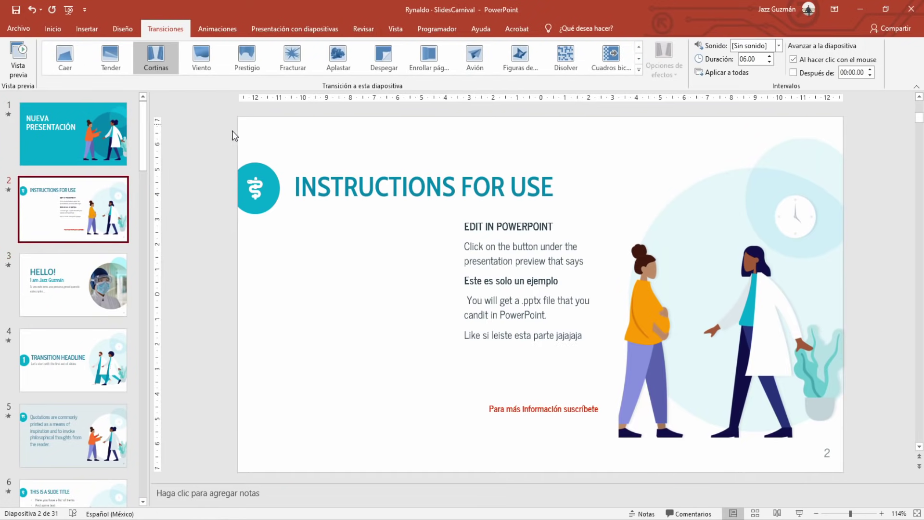
Try the Empuje and Cortinas transitions on slide 2, then settle on Revelar
left_click(15, 62)
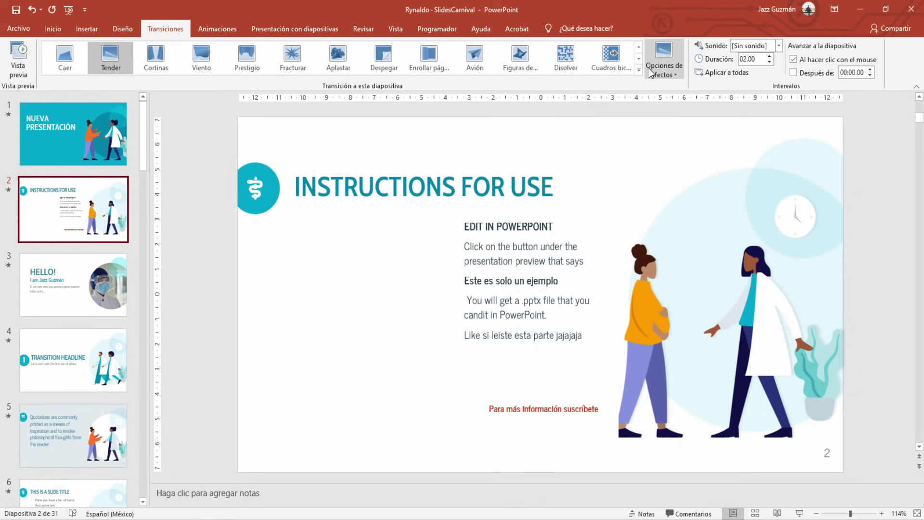
left_click(639, 69)
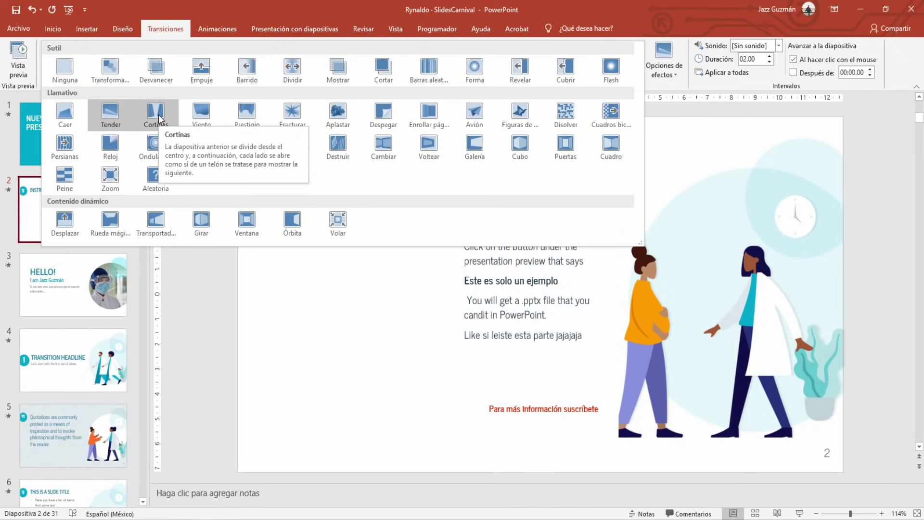
left_click(201, 67)
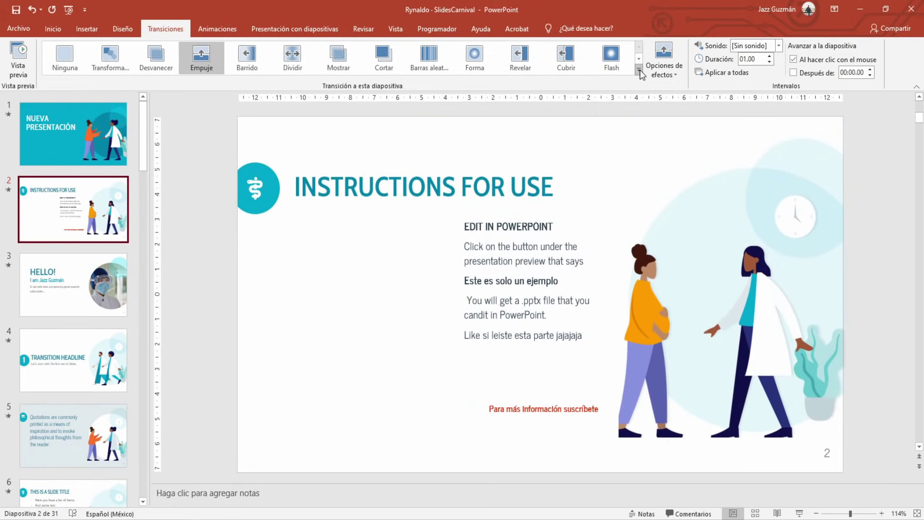
left_click(639, 69)
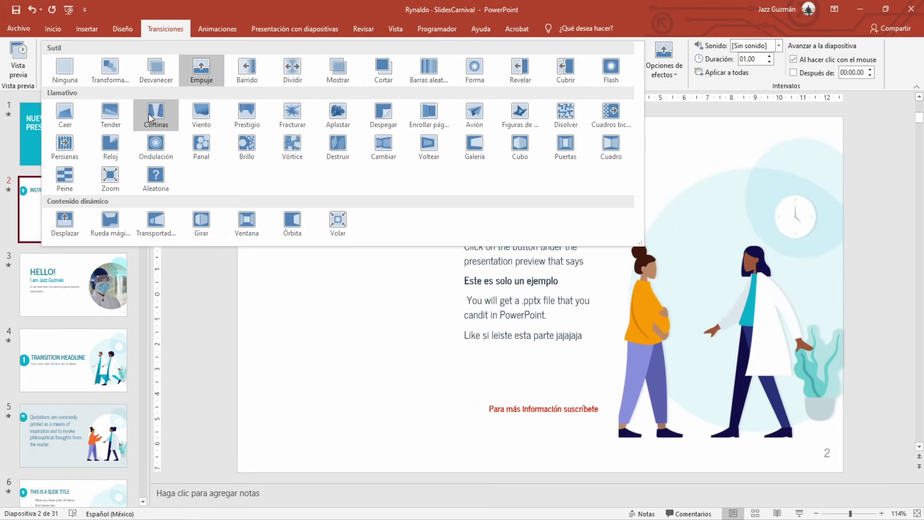
left_click(153, 114)
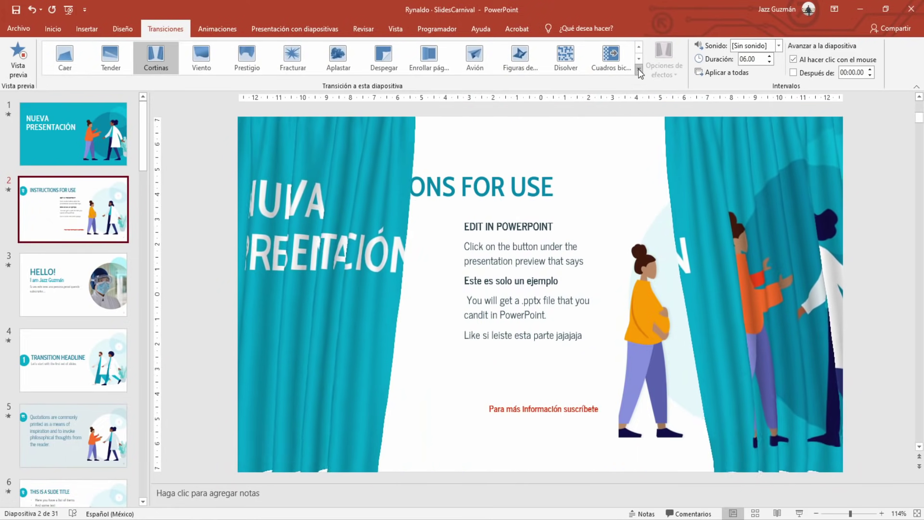
left_click(639, 70)
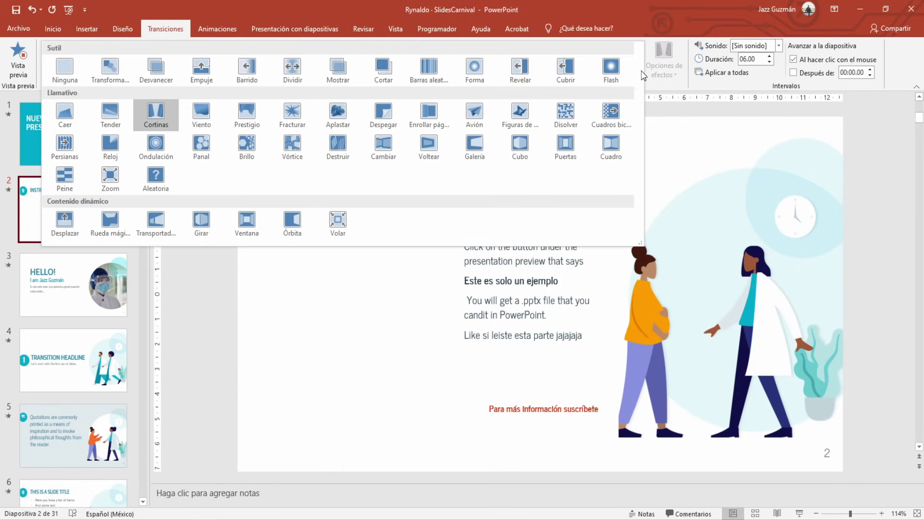
left_click(501, 72)
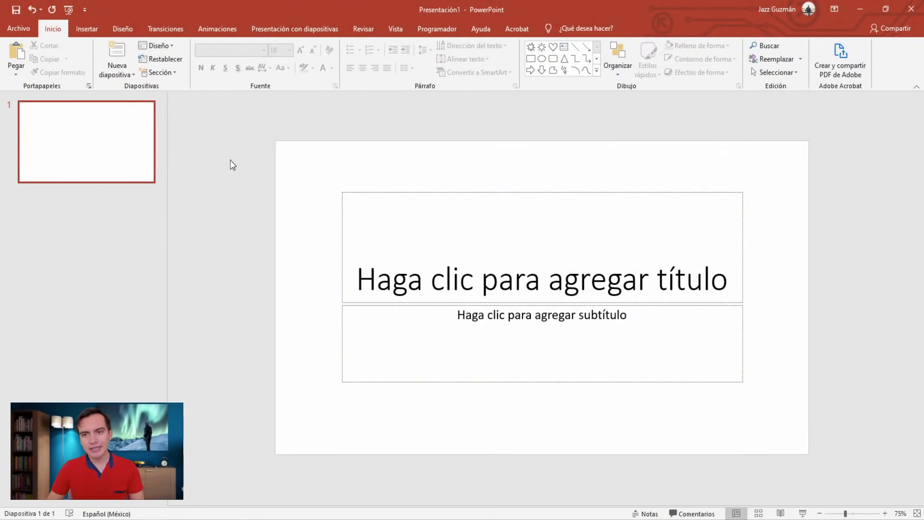
Delete the title and subtitle placeholders from the title slide
left_click(173, 28)
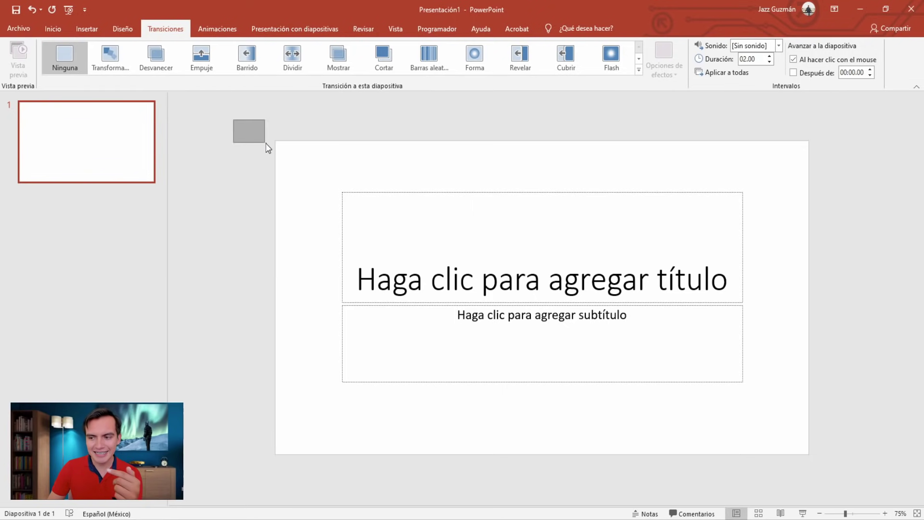
left_click_drag(236, 118, 782, 425)
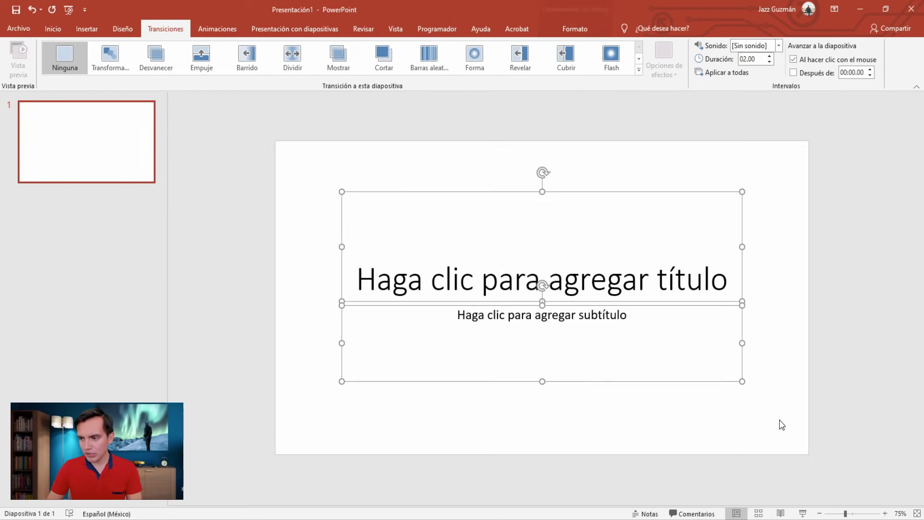
key("Delete")
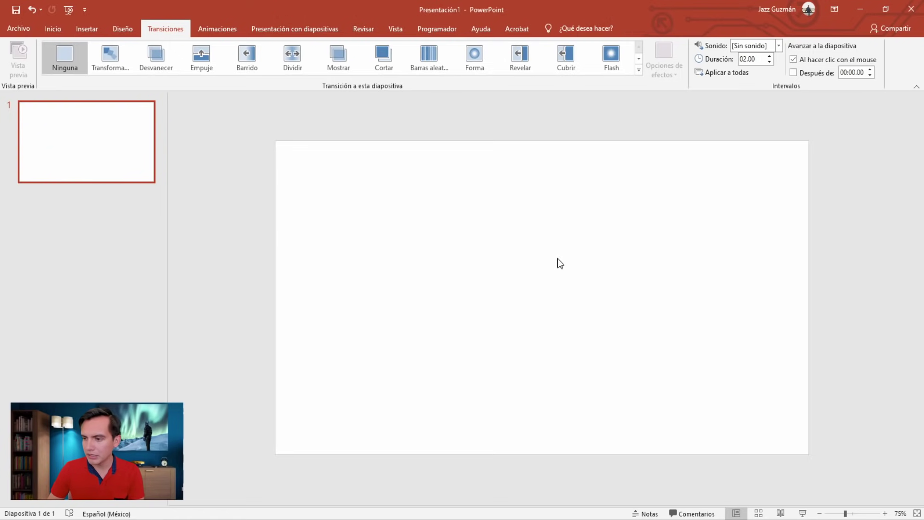
Draw a blue rectangle near the slide's top-left corner
left_click(87, 29)
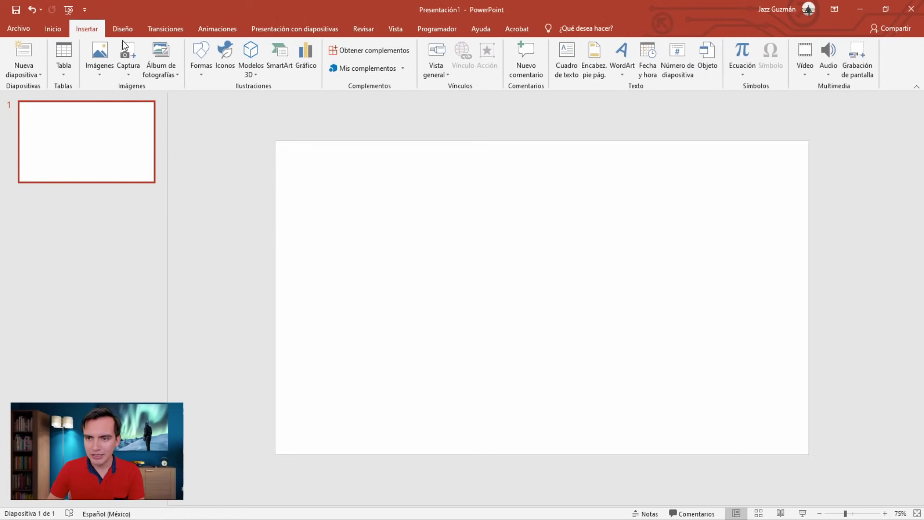
left_click(201, 63)
left_click(196, 161)
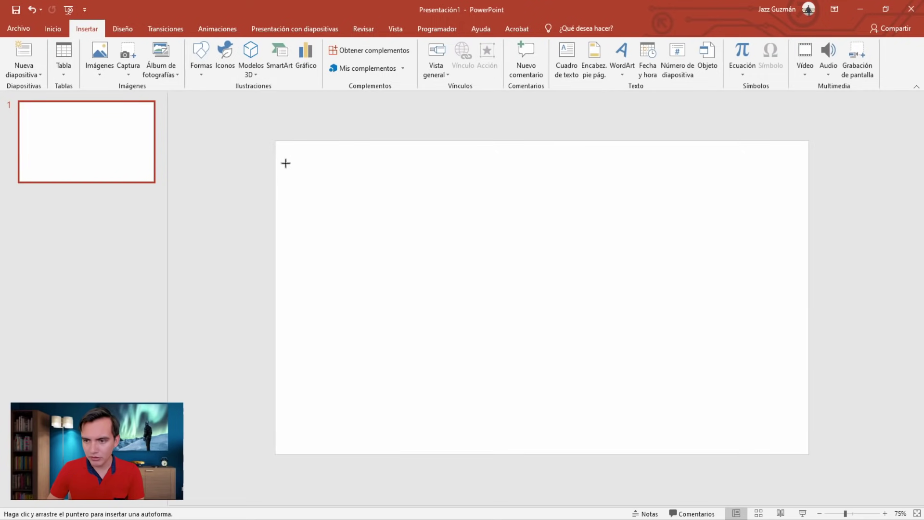
mouse_move(310, 164)
left_mouse_down()
mouse_move(499, 229)
mouse_move(471, 252)
left_mouse_up()
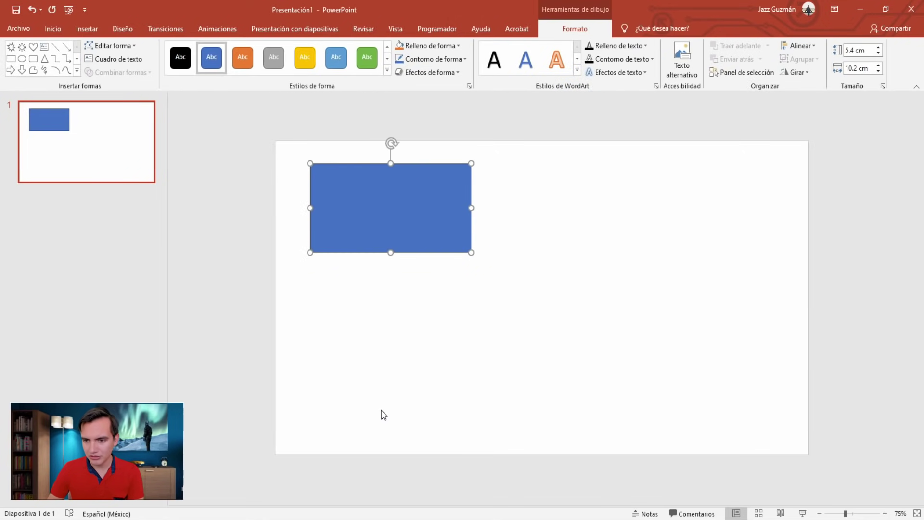
left_click(53, 29)
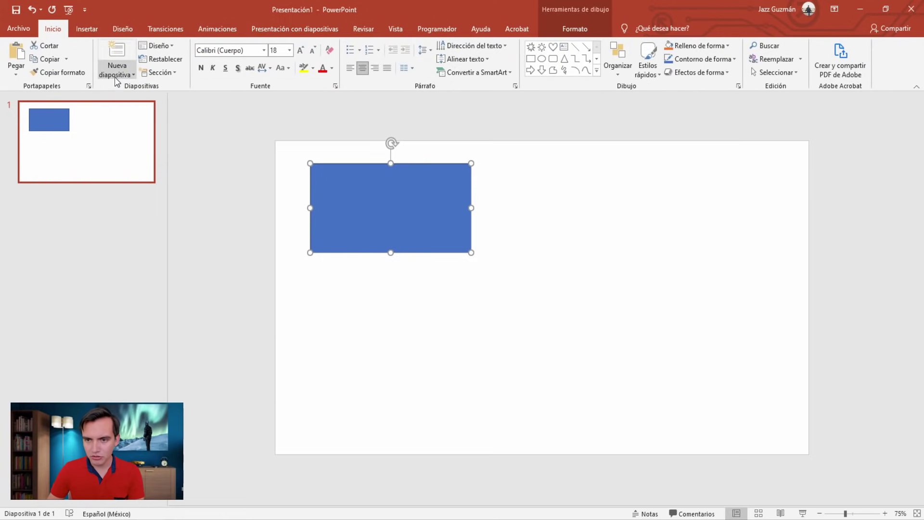
Add a blank slide 2, draw a blue heart on its right side, and apply Transformar
left_click(117, 81)
left_click(137, 231)
left_click(86, 29)
left_click(195, 67)
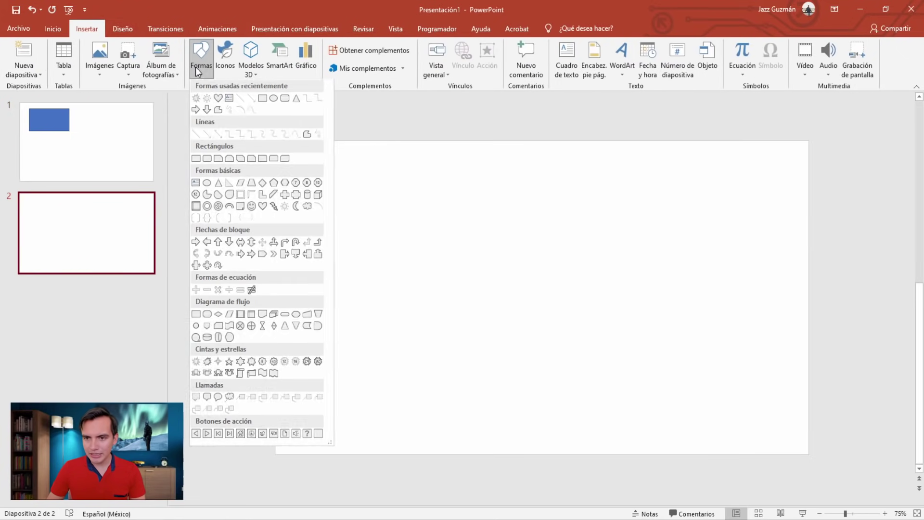
left_click(218, 97)
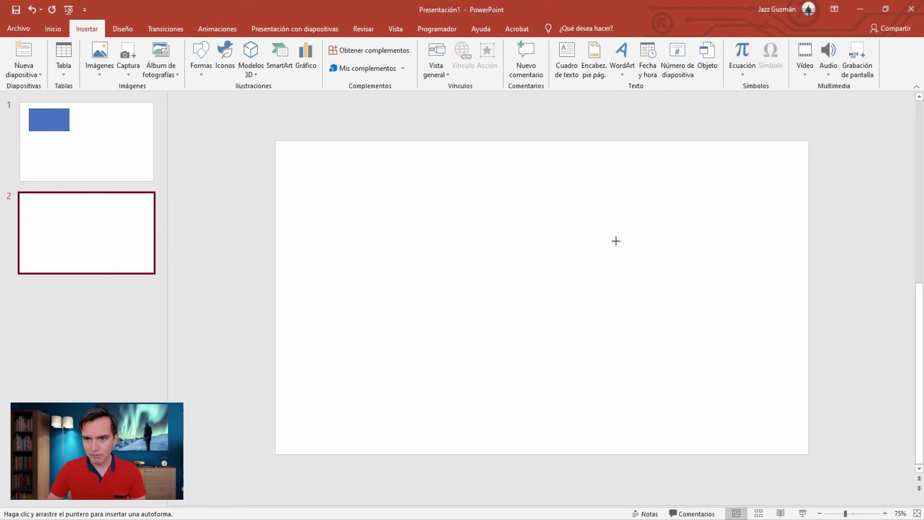
left_click_drag(694, 310, 696, 314)
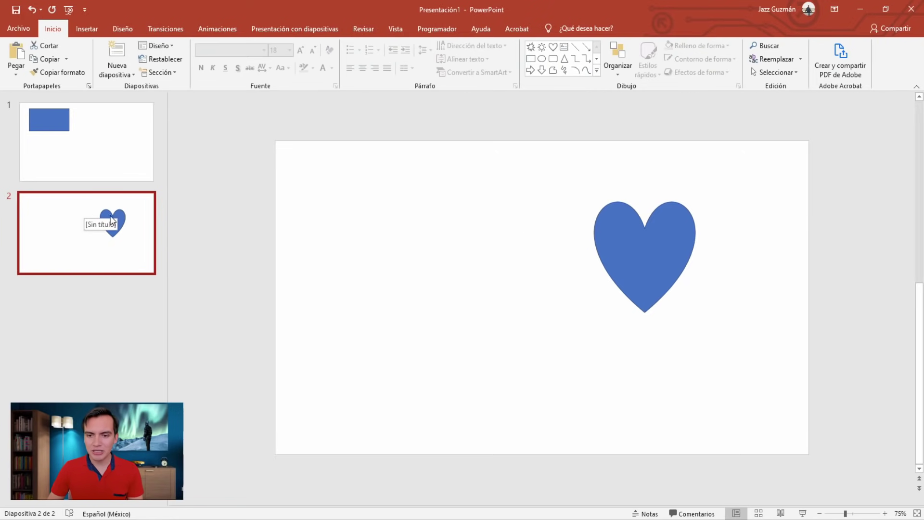
left_click(150, 28)
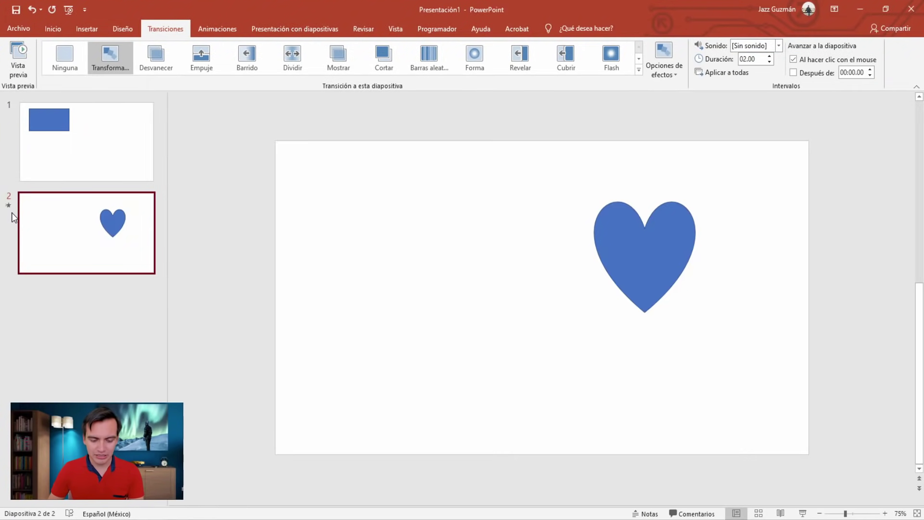
Play the slideshow from slide 1 to watch the rectangle morph into the heart, then reselect slide 1
key("F5")
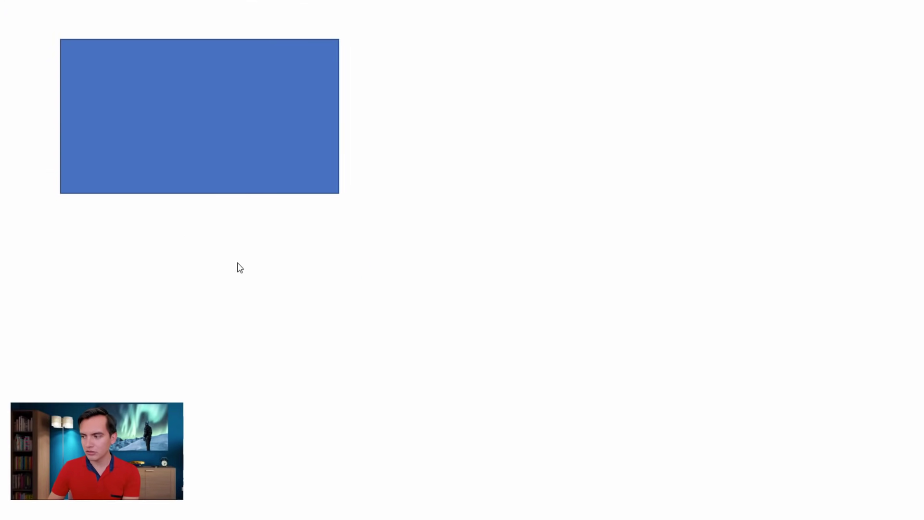
left_click(300, 292)
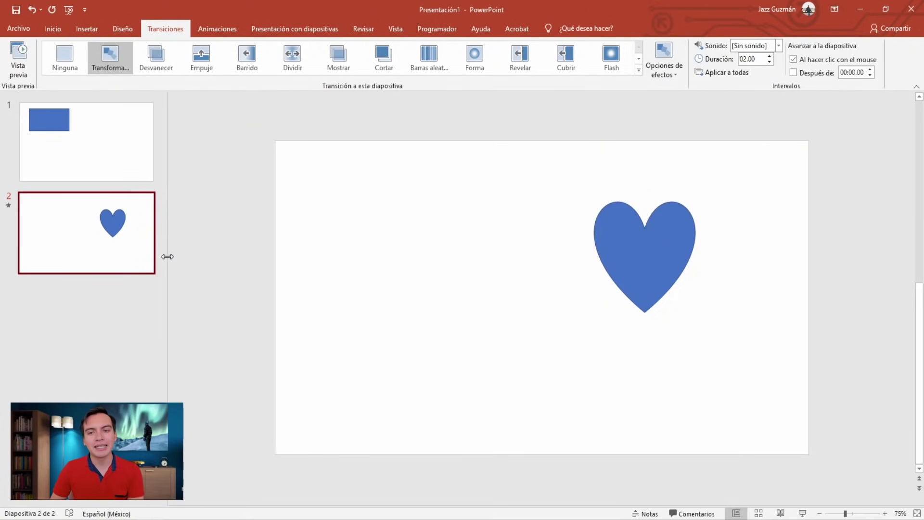
left_click(92, 166)
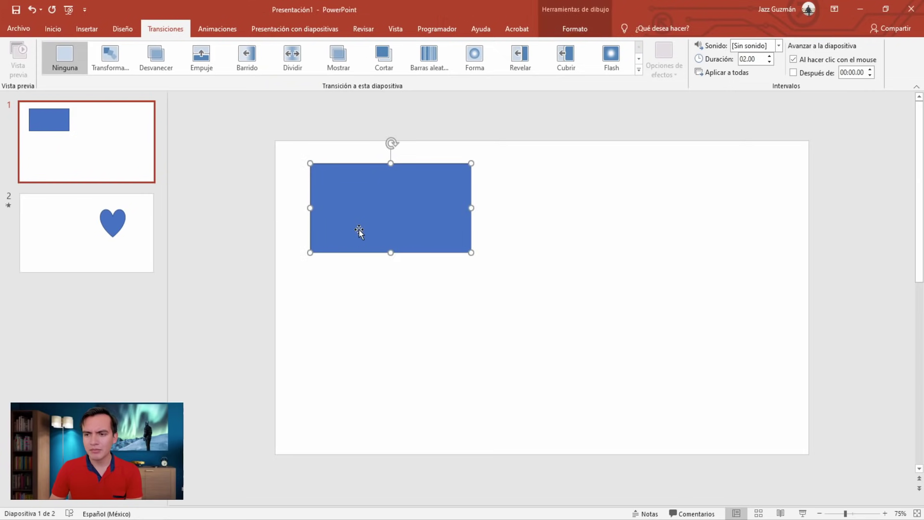
Copy the rectangle onto slide 2 and place it at the lower left
left_click_drag(360, 237, 352, 234)
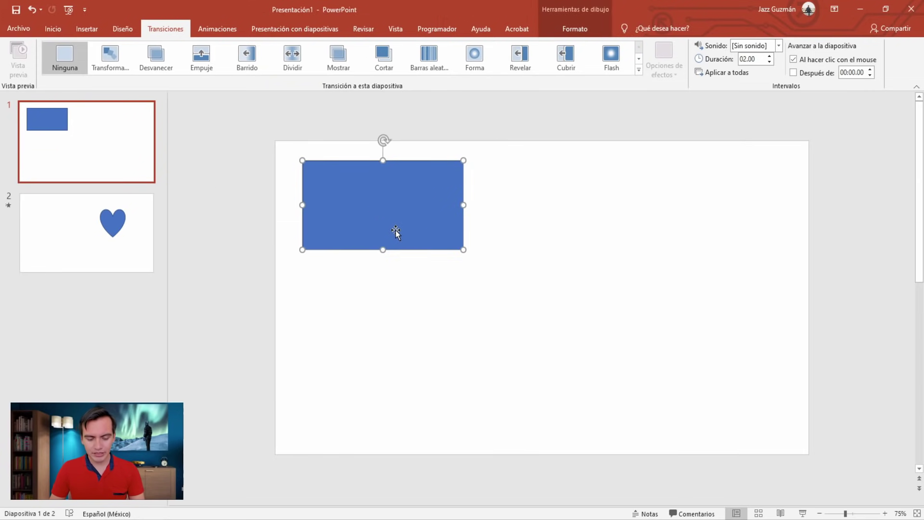
left_click(150, 240)
key("ctrl+v")
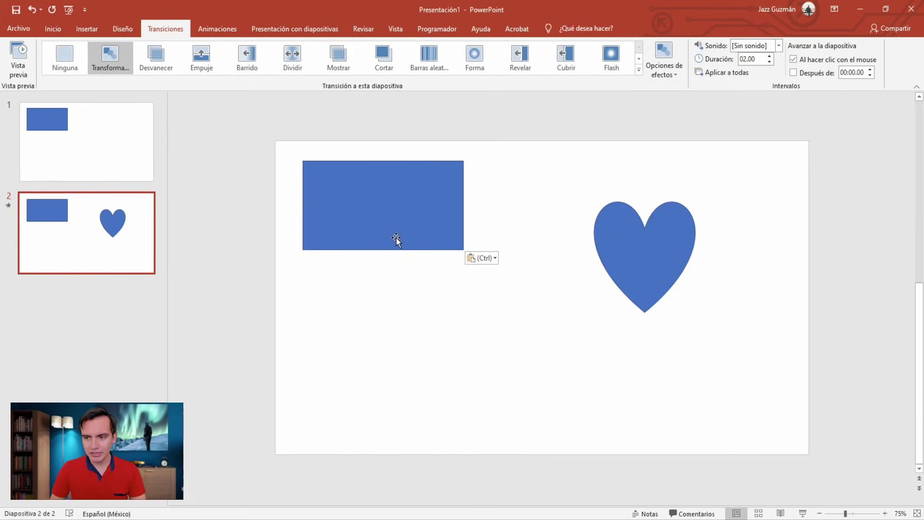
left_click_drag(394, 204, 401, 383)
left_click(360, 264)
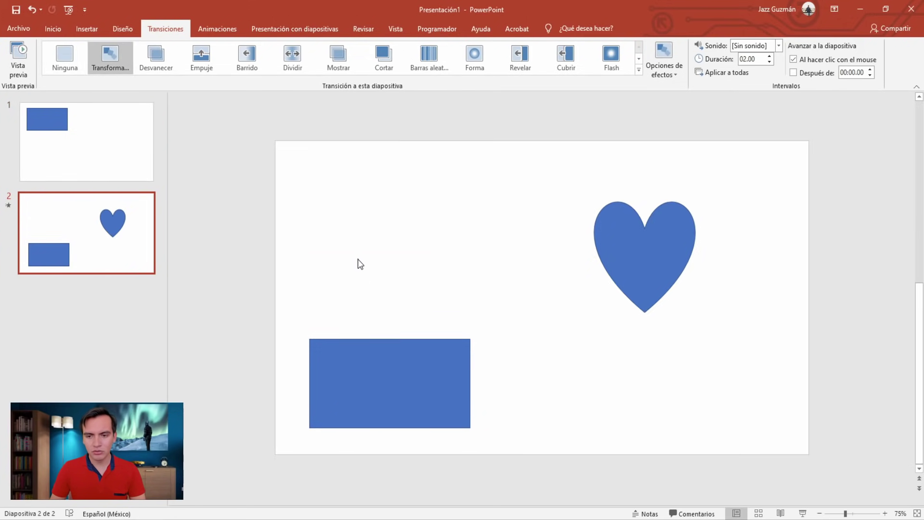
left_click(78, 122)
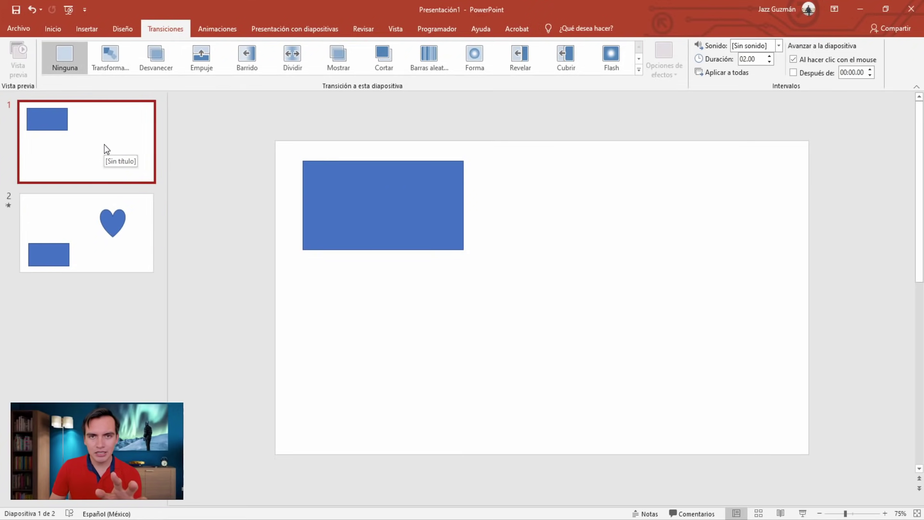
left_click(96, 212)
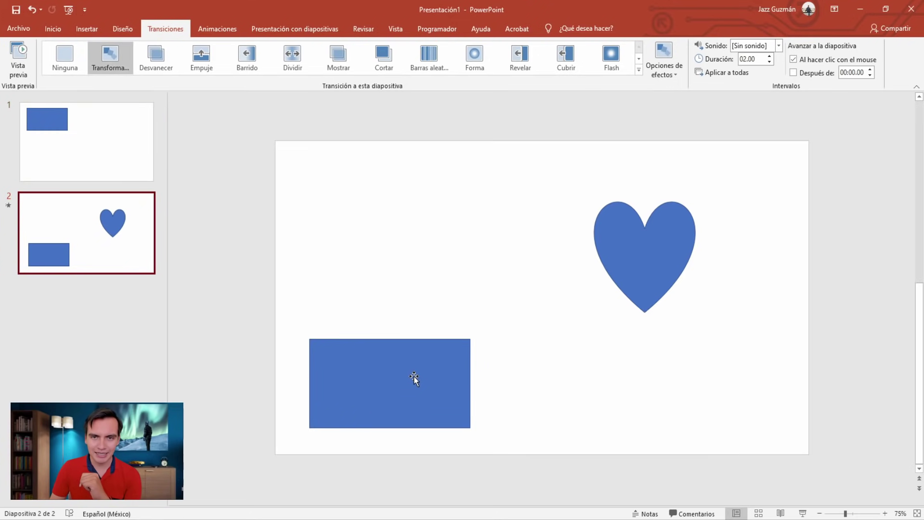
Copy the heart from slide 2 onto slide 1, placing it below the rectangle in the lower centre
left_click(643, 293)
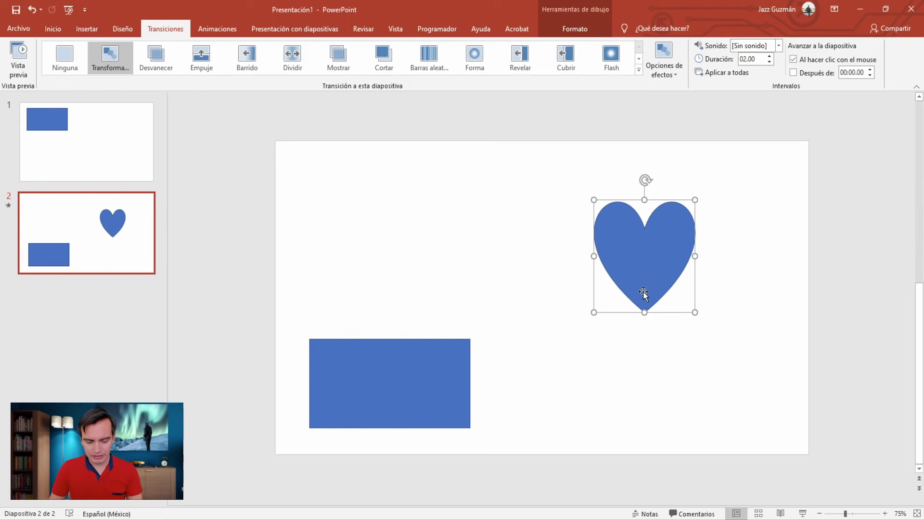
key("ctrl+c")
left_click(120, 157)
key("ctrl+v")
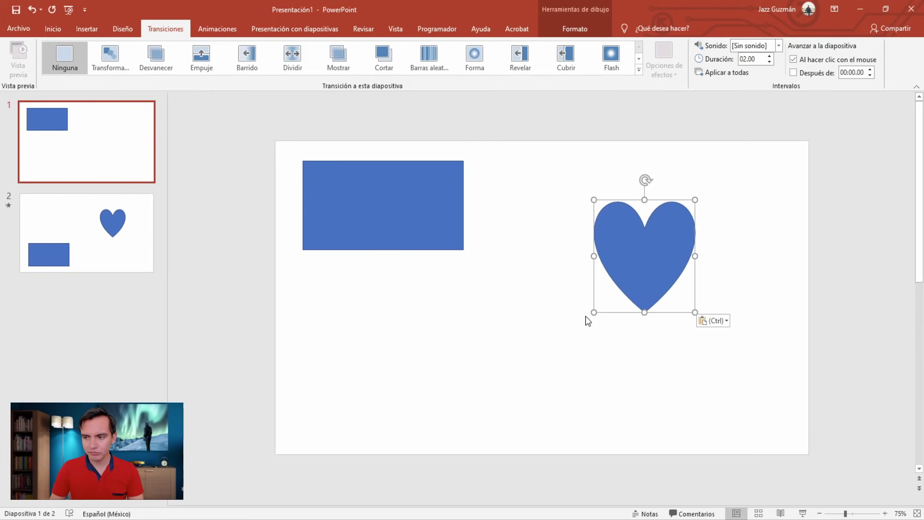
left_click_drag(651, 256, 566, 388)
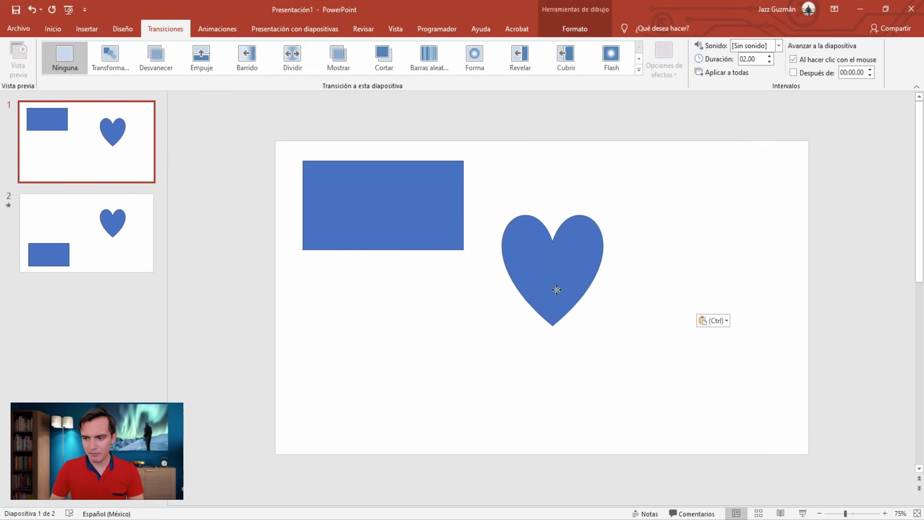
left_click_drag(567, 388, 443, 385)
left_click(592, 391)
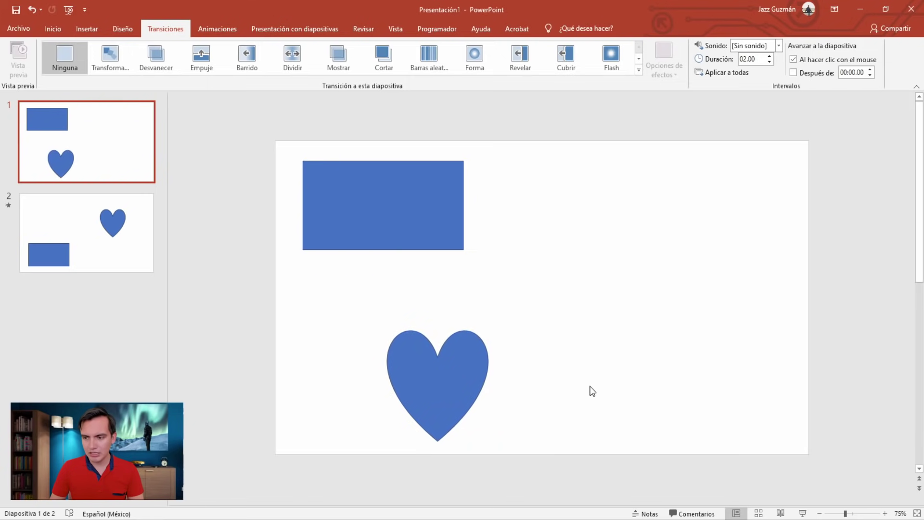
Check the rectangle and heart selection on slide 1, then return to slide 2
left_click(332, 226)
key("Tab")
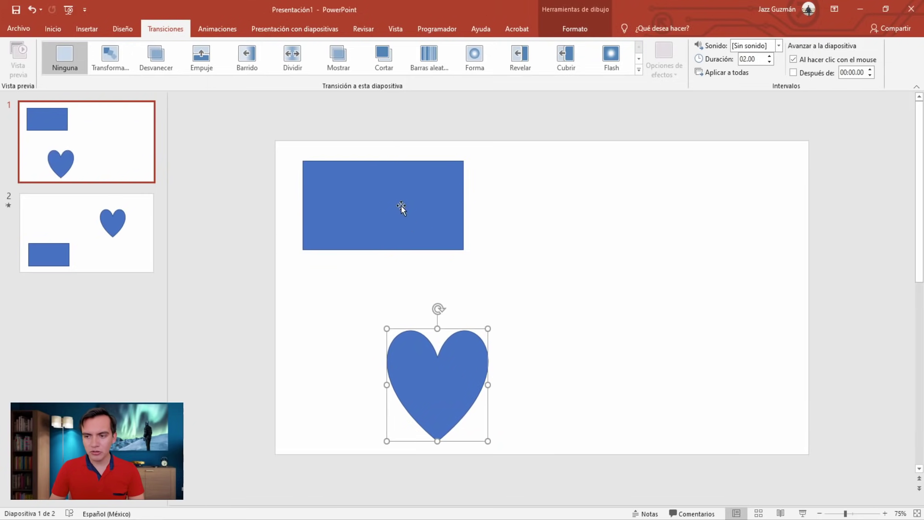
key("Tab")
key("Tab")
key("Tab")
left_click(135, 207)
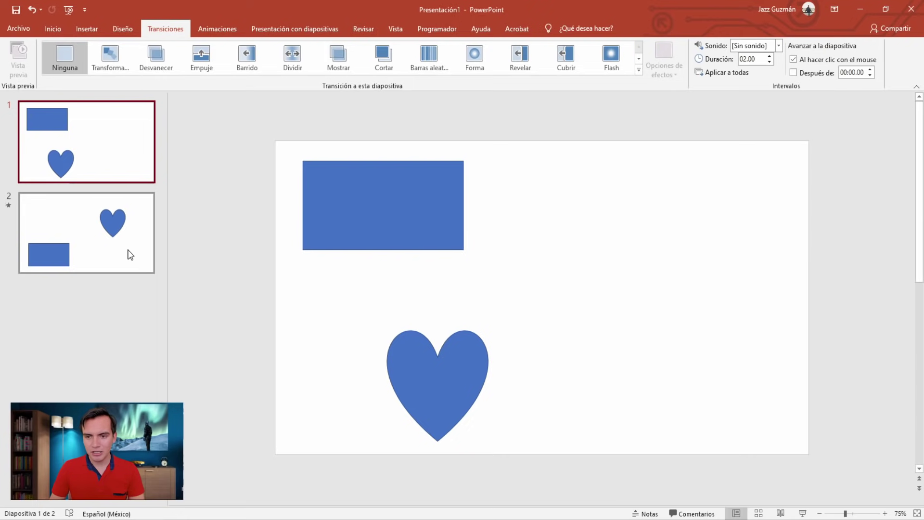
left_click(126, 220)
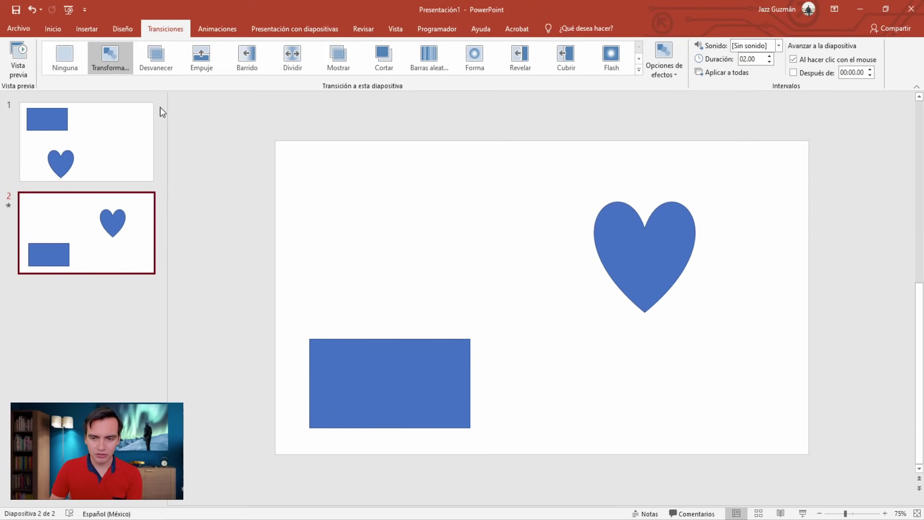
left_click(110, 57)
key("F5")
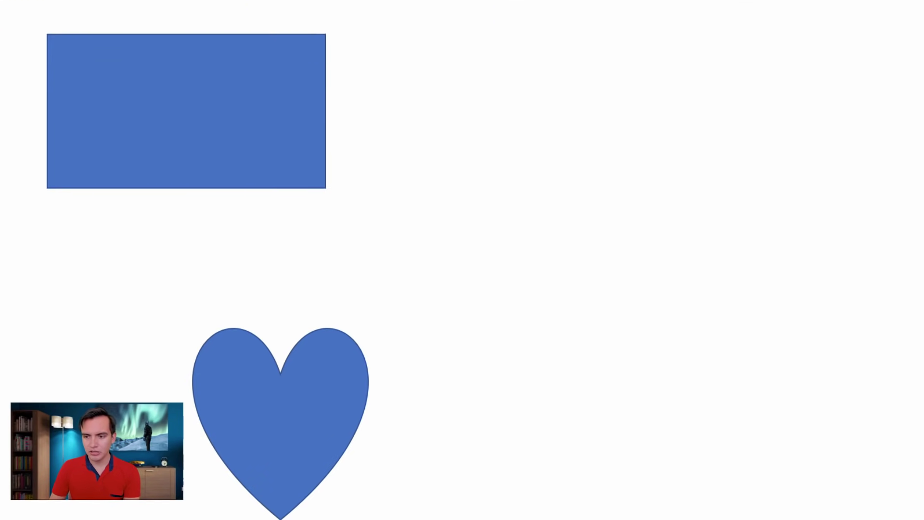
left_click(146, 209)
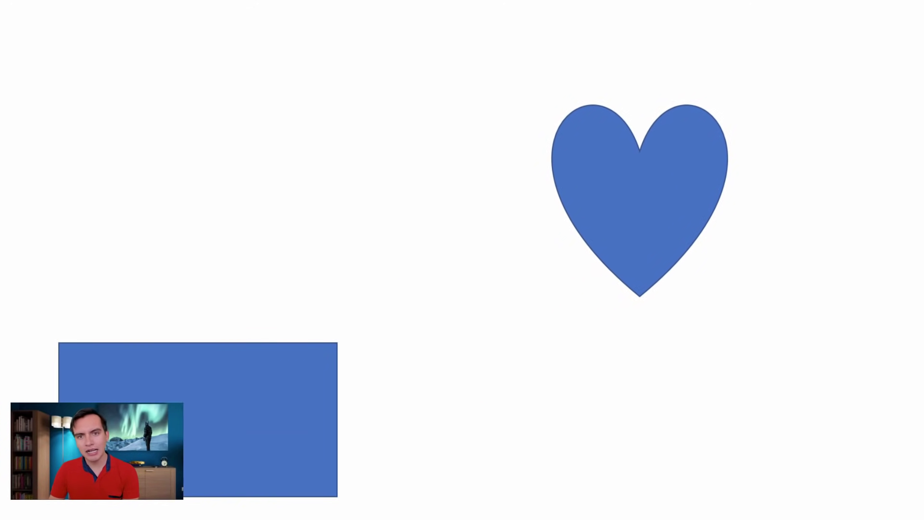
key("Right")
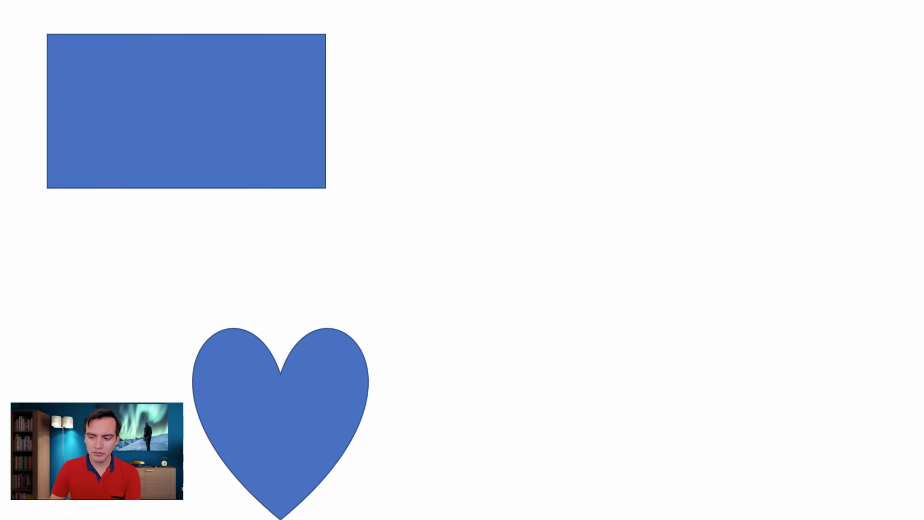
key("Right")
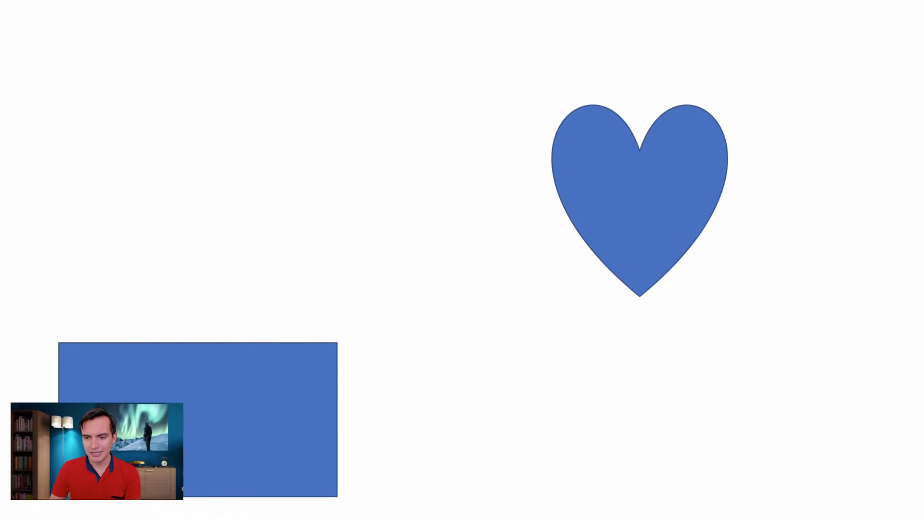
key("Right")
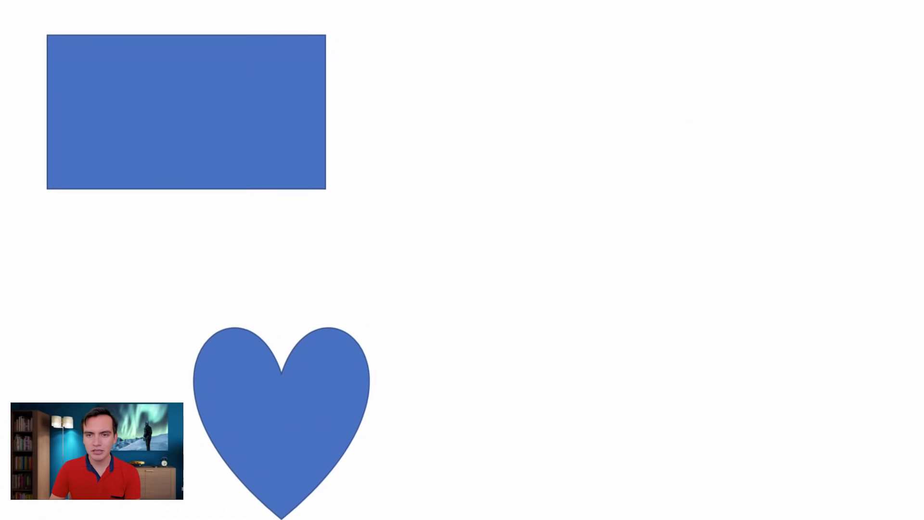
key("Right")
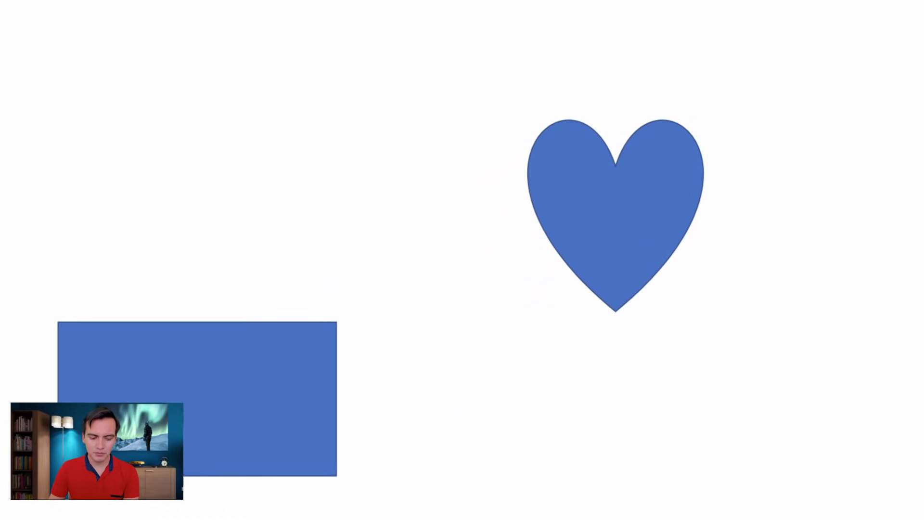
key("Escape")
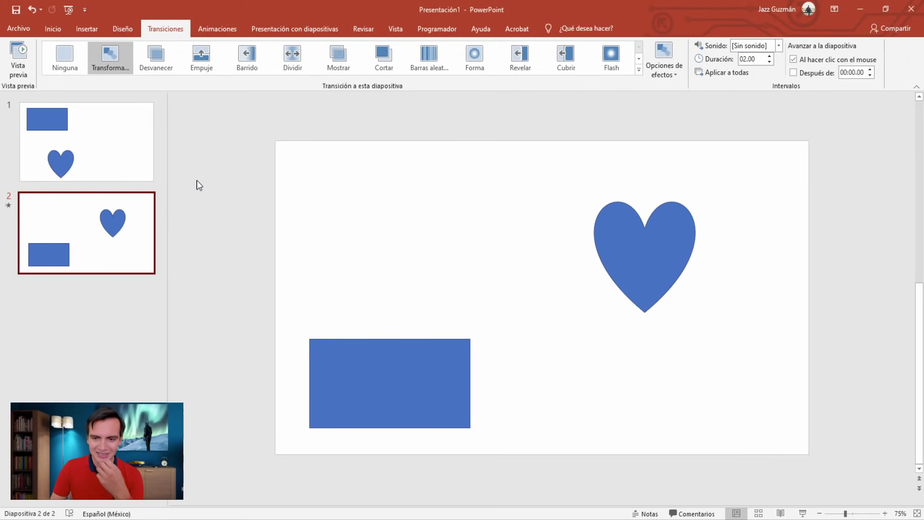
left_click(118, 175)
key("Down")
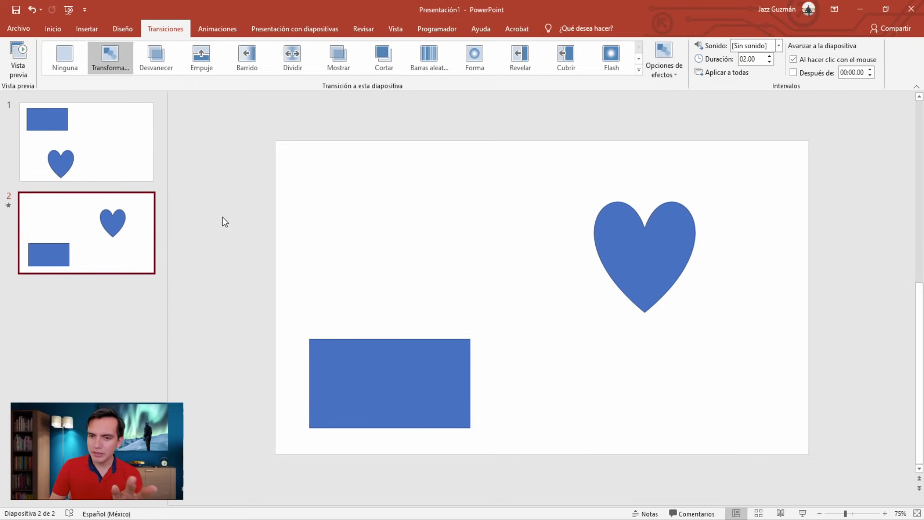
Set the Transformar duration to 00.50 seconds and test the faster morph in the slide show
left_click(770, 62)
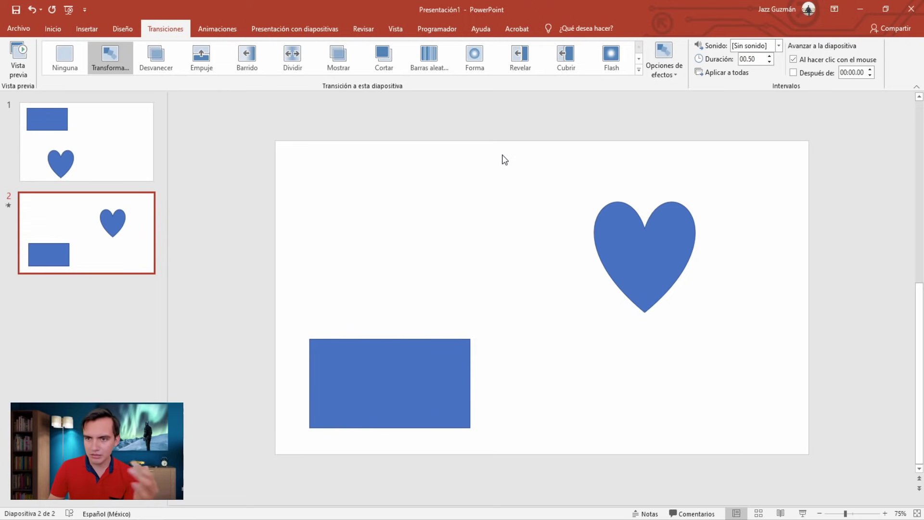
key("F5")
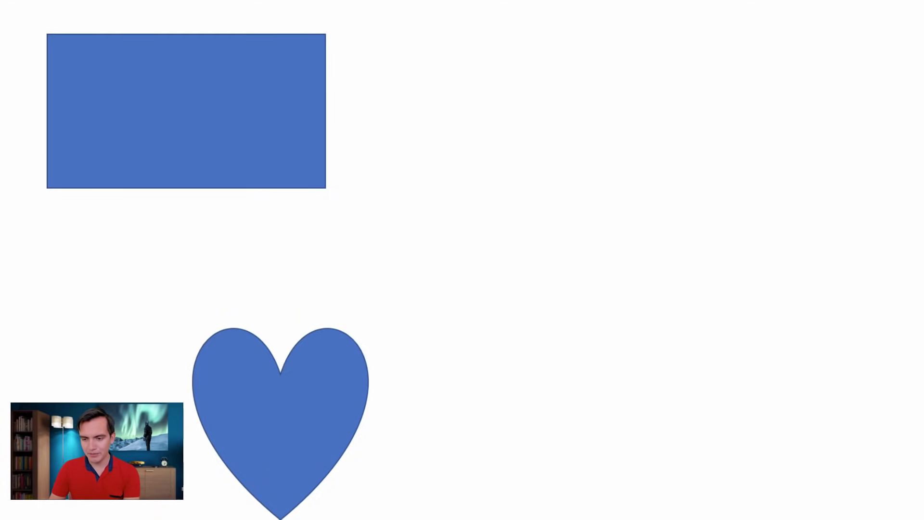
key("Right")
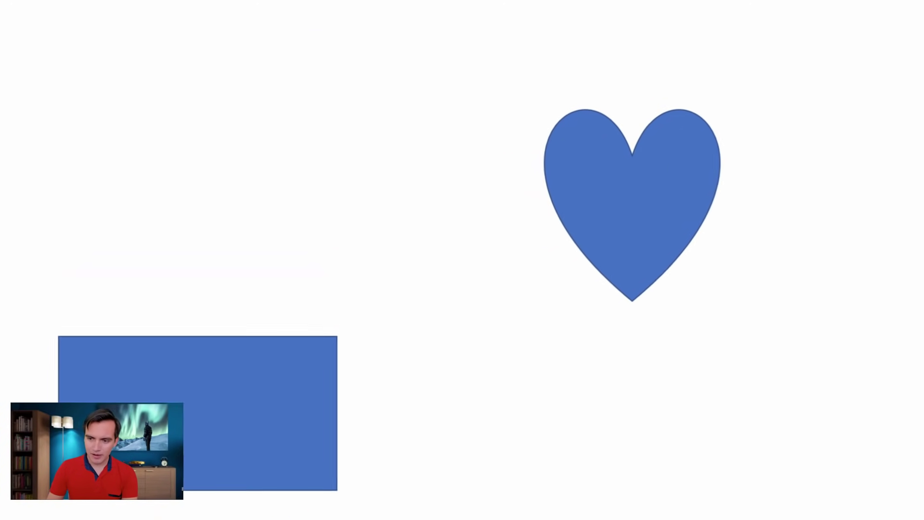
key("Escape")
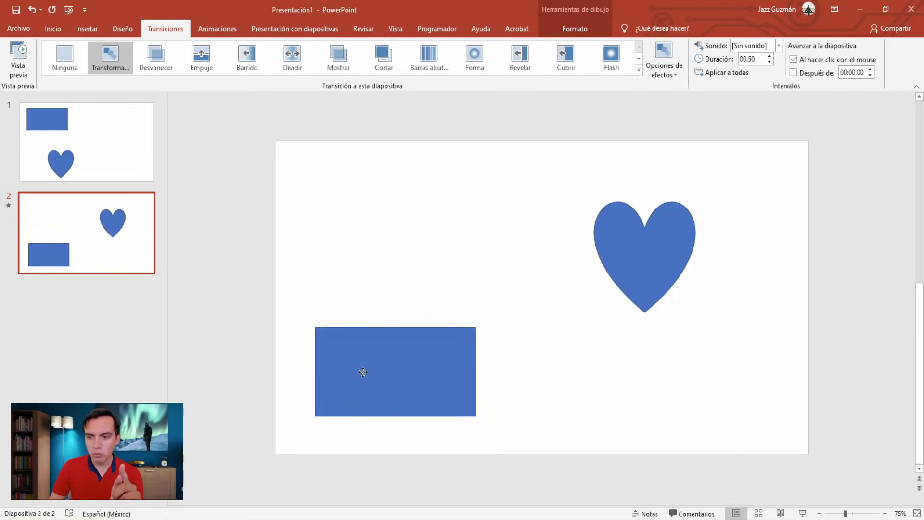
Move slide 2's rectangle higher and select the copied heart on slide 1
left_click_drag(363, 371, 363, 252)
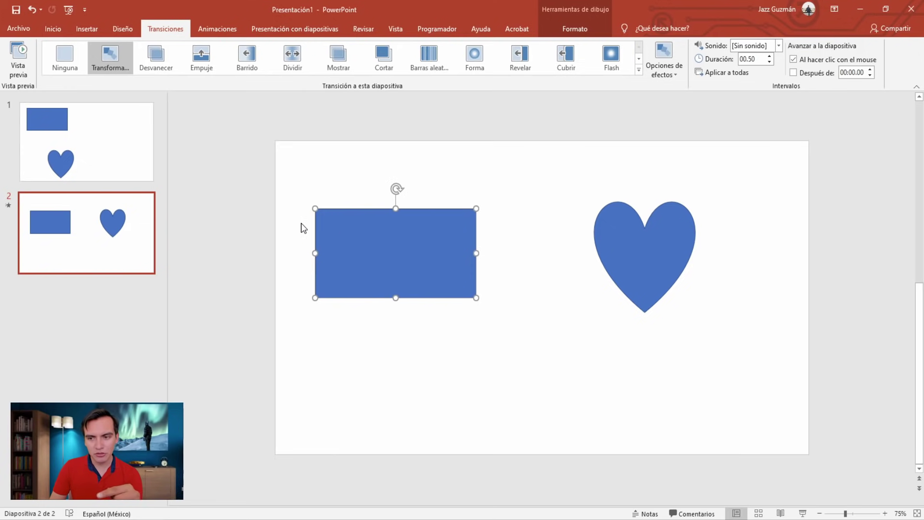
left_click_drag(388, 259, 381, 227)
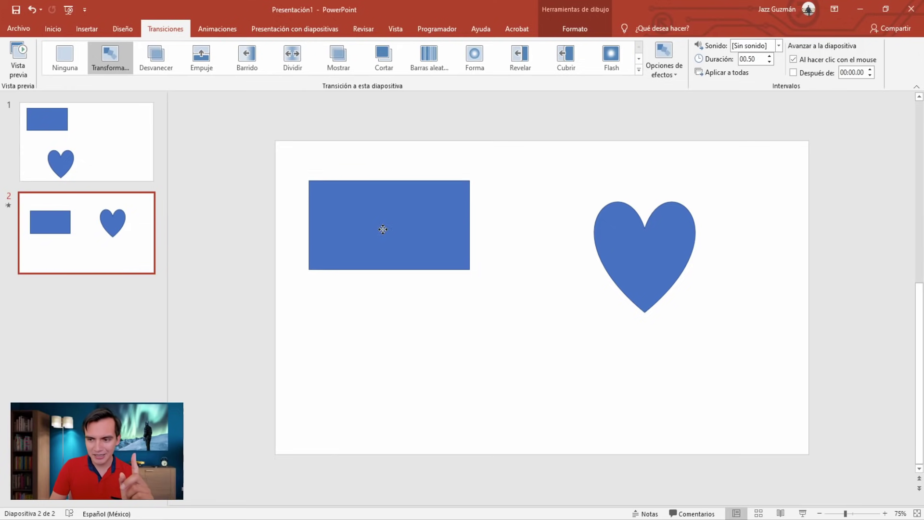
key("Page_Up")
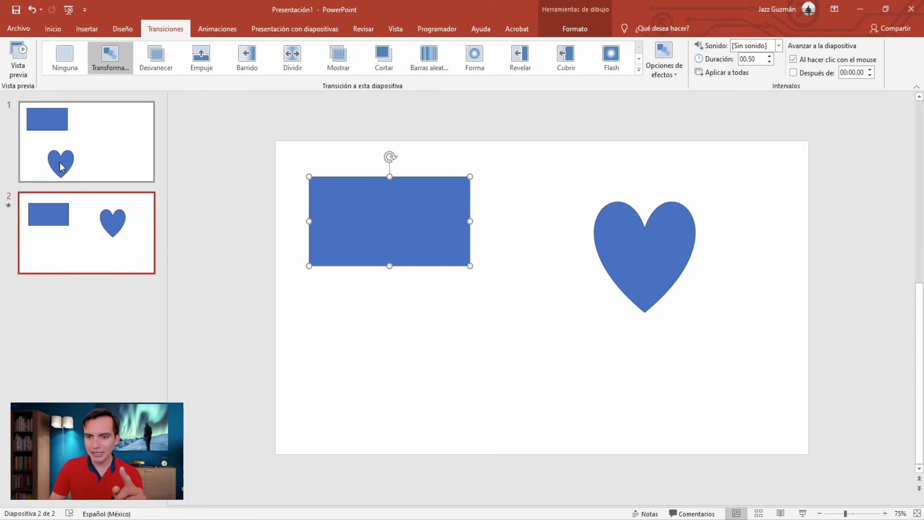
left_click(469, 375)
left_click(88, 229)
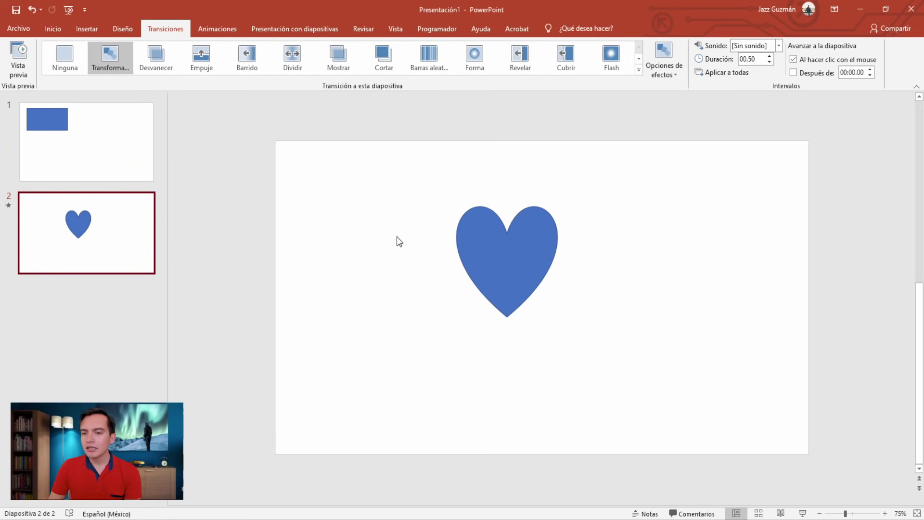
left_click(91, 150)
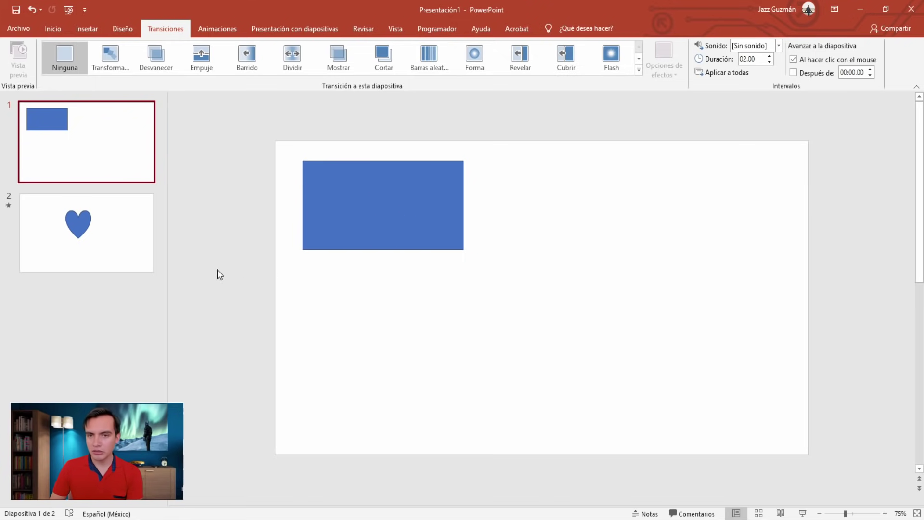
Move slide 2's heart down to the lower centre and start the slide show
left_click(118, 258)
left_click(489, 286)
left_click_drag(492, 266, 470, 347)
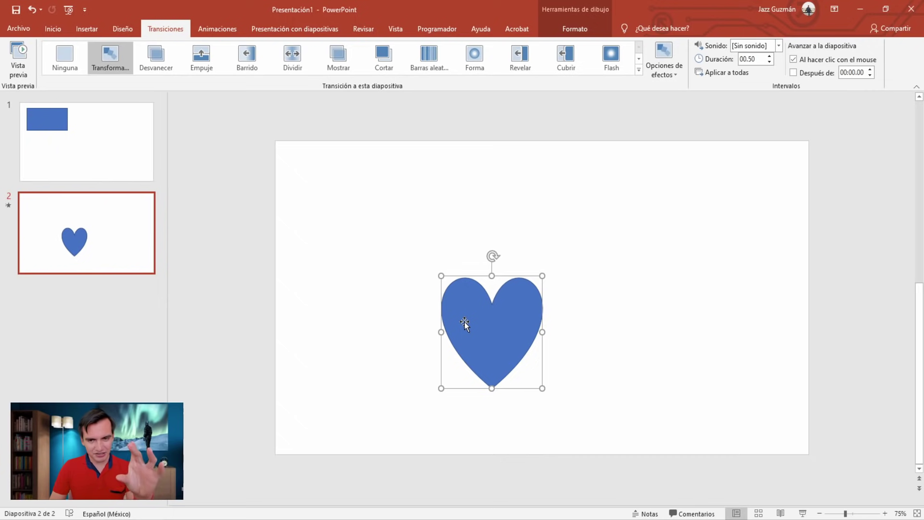
left_click(572, 327)
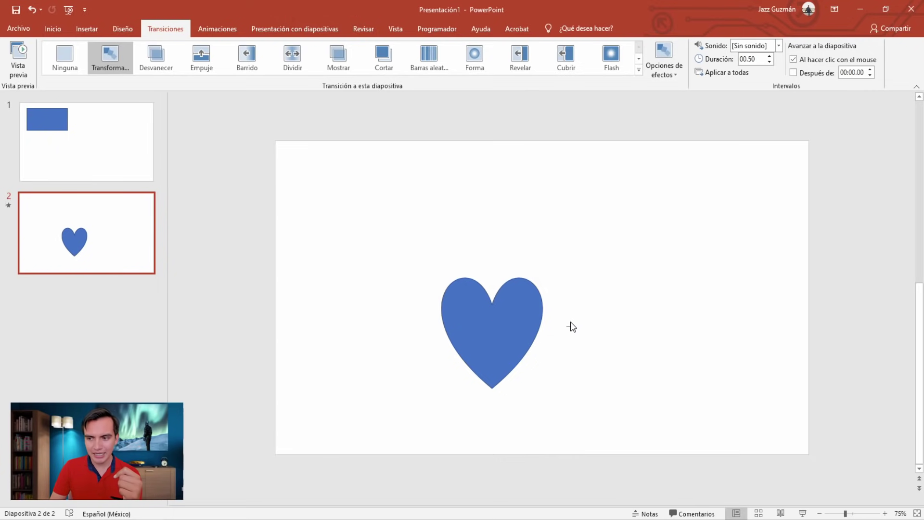
key("F5")
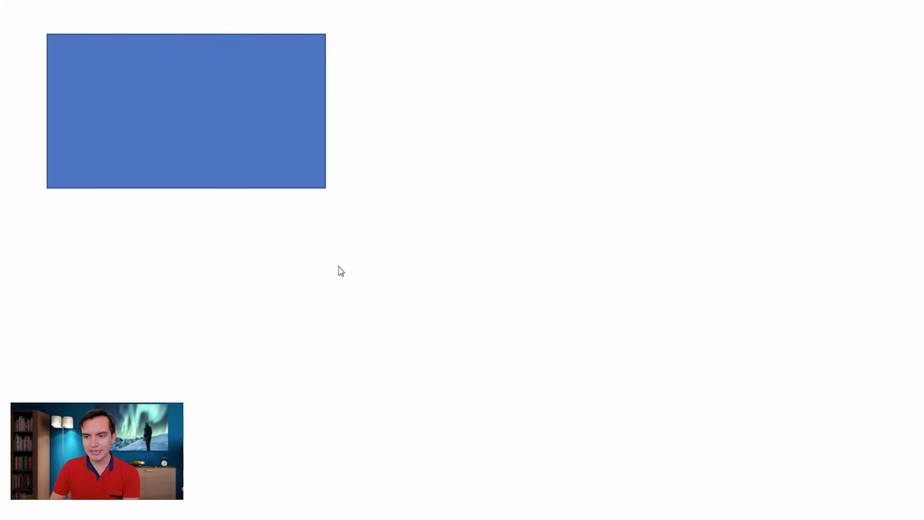
left_click(341, 271)
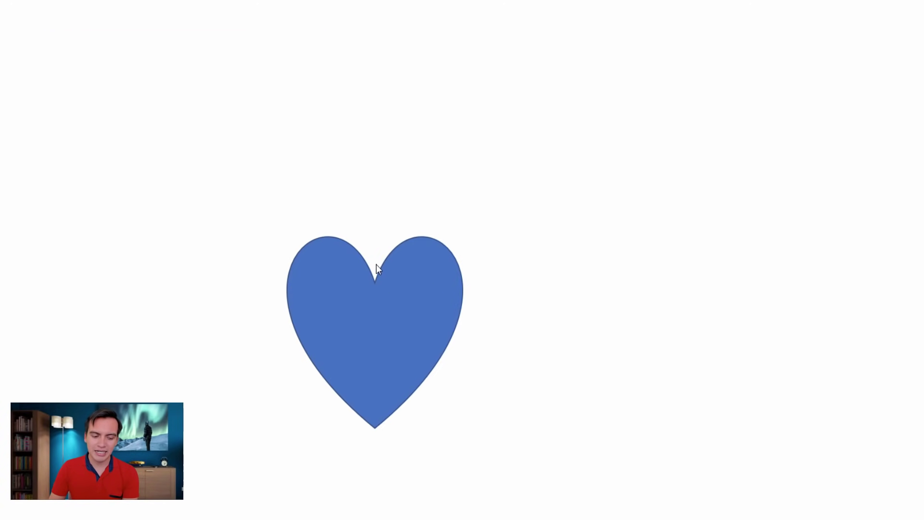
key("Escape")
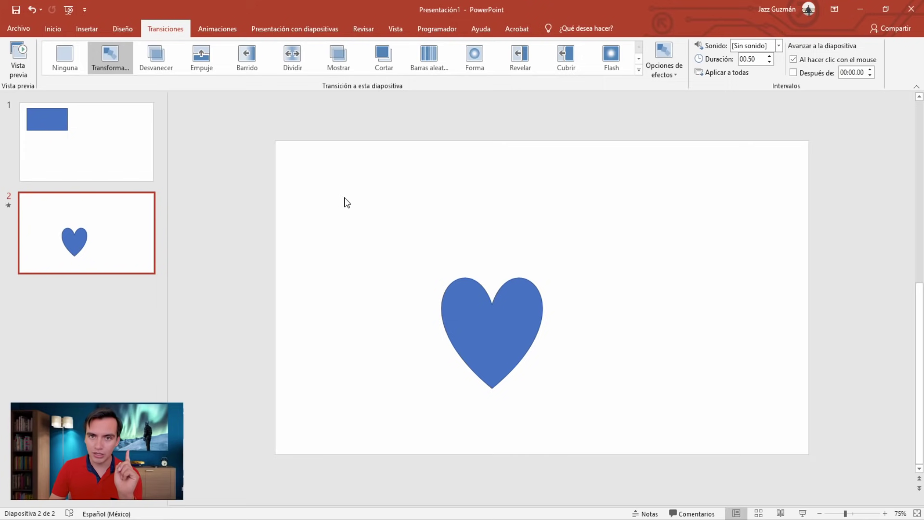
left_click(96, 167)
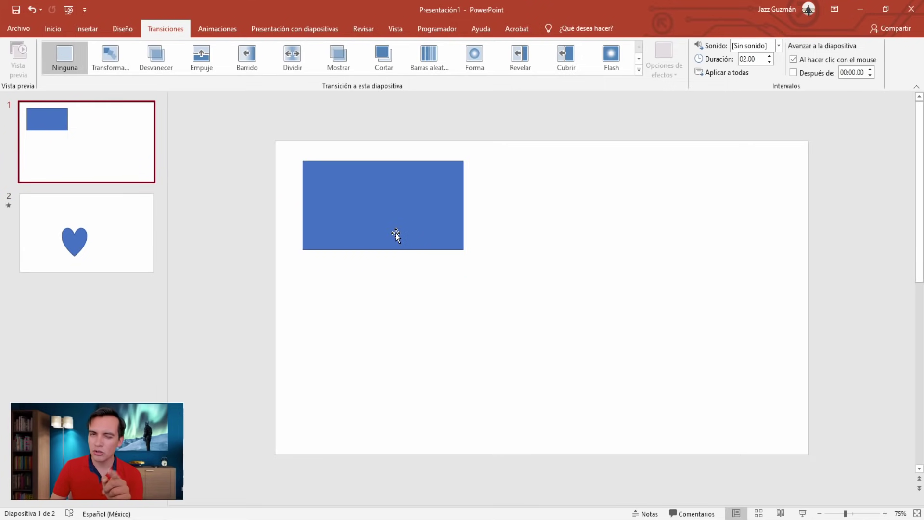
left_click(58, 30)
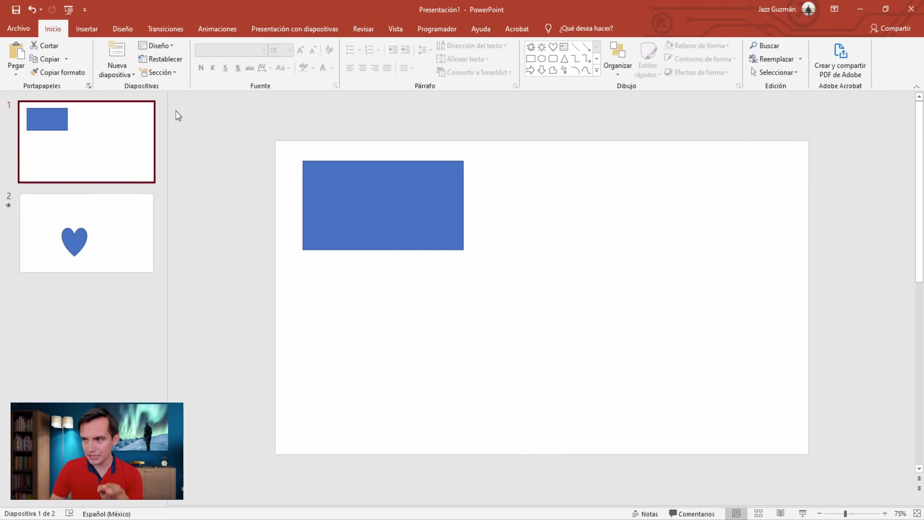
Open the Selection Pane and rename the slide 1 rectangle to '!! figura 1'
left_click(776, 72)
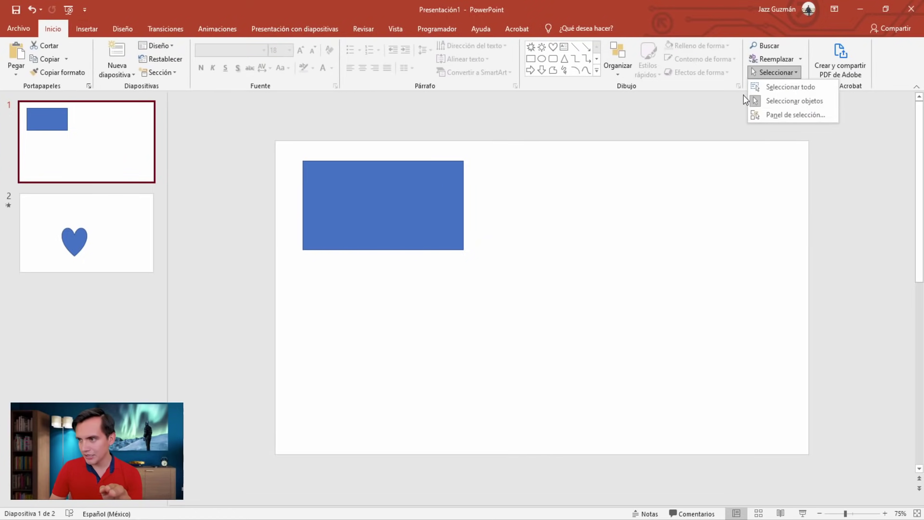
left_click(758, 118)
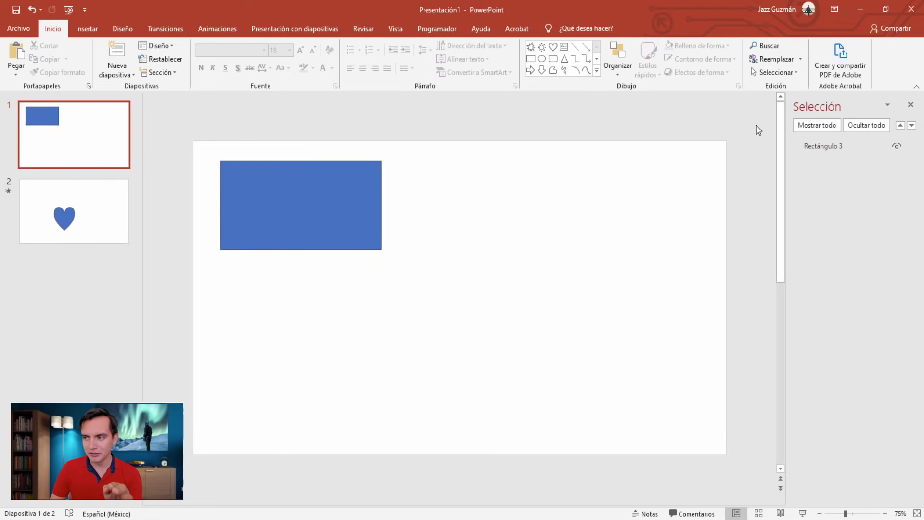
left_click(316, 190)
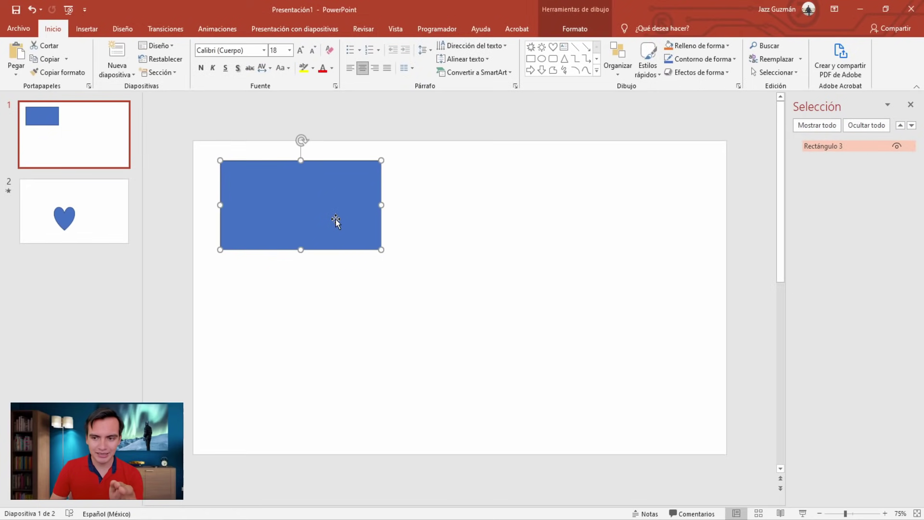
double_click(848, 145)
left_click_drag(848, 146, 825, 145)
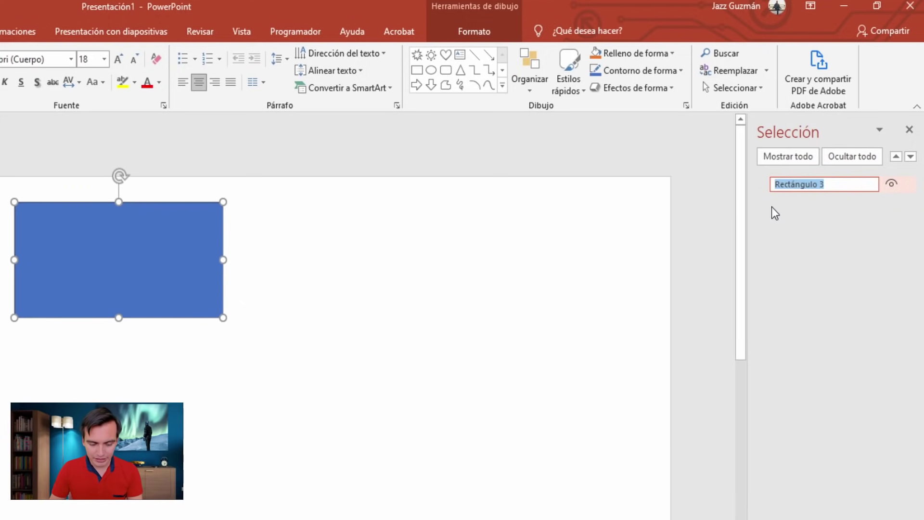
type("figura 1")
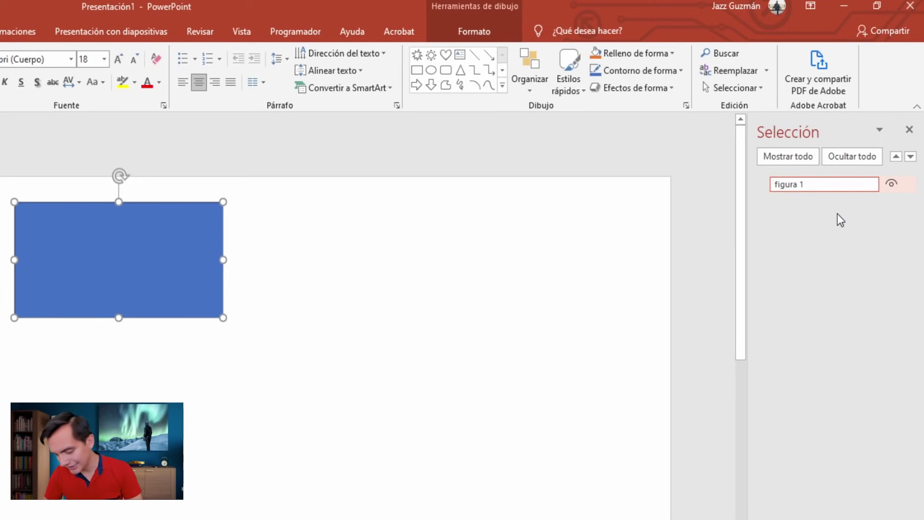
key("Left")
key("Left")
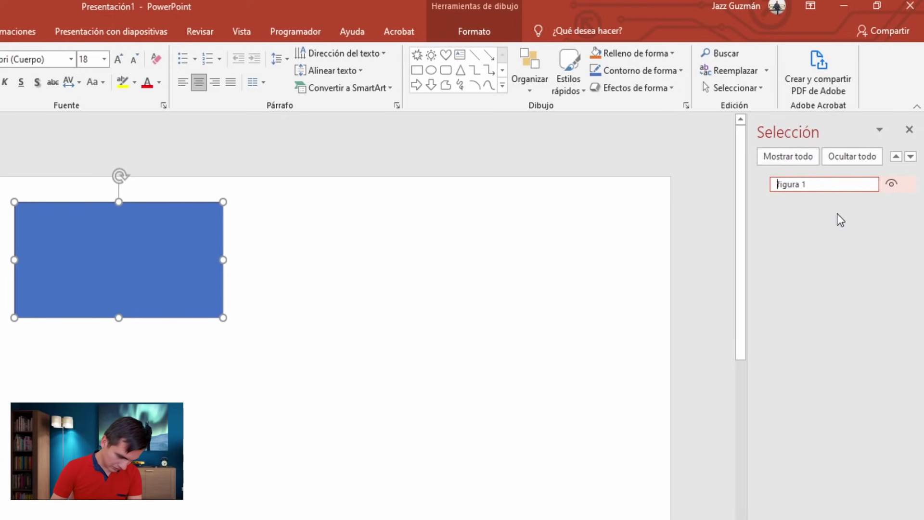
type("!!")
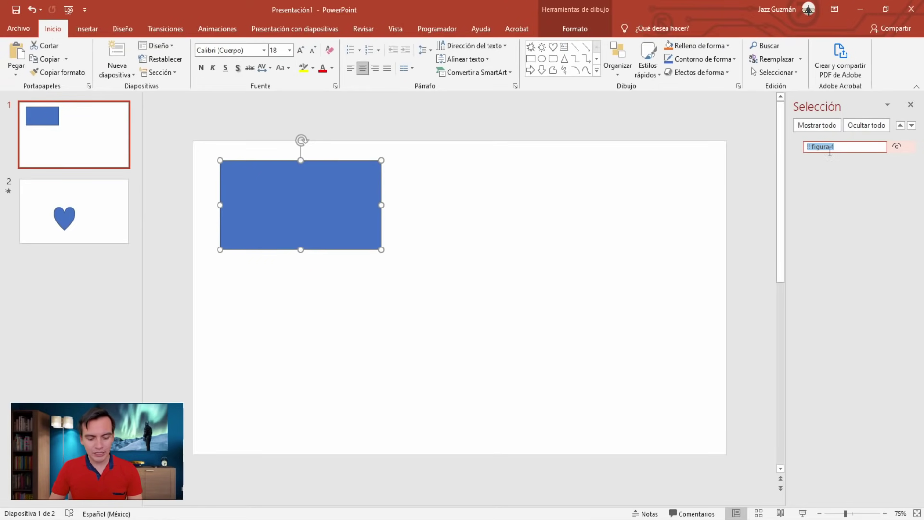
left_click(654, 220)
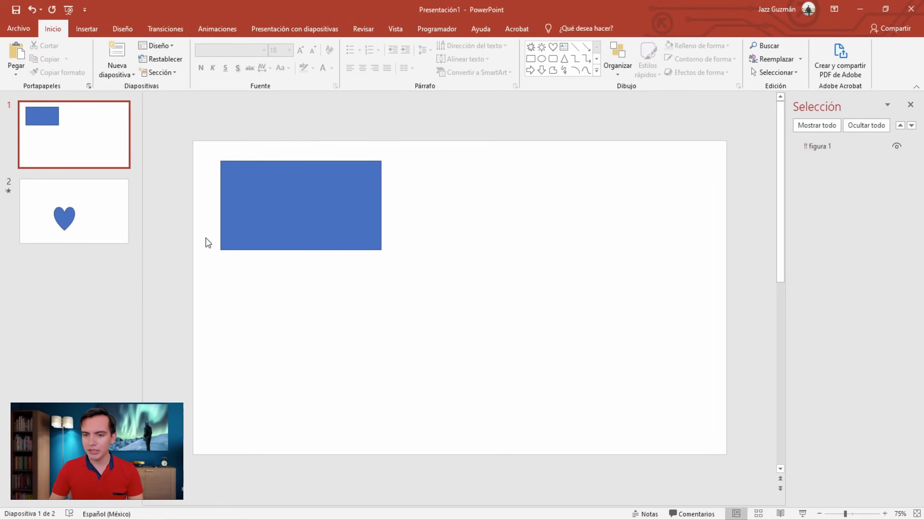
Rename slide 2's heart to '!! figura 1' and verify both names across the slides
left_click(64, 235)
left_click(402, 323)
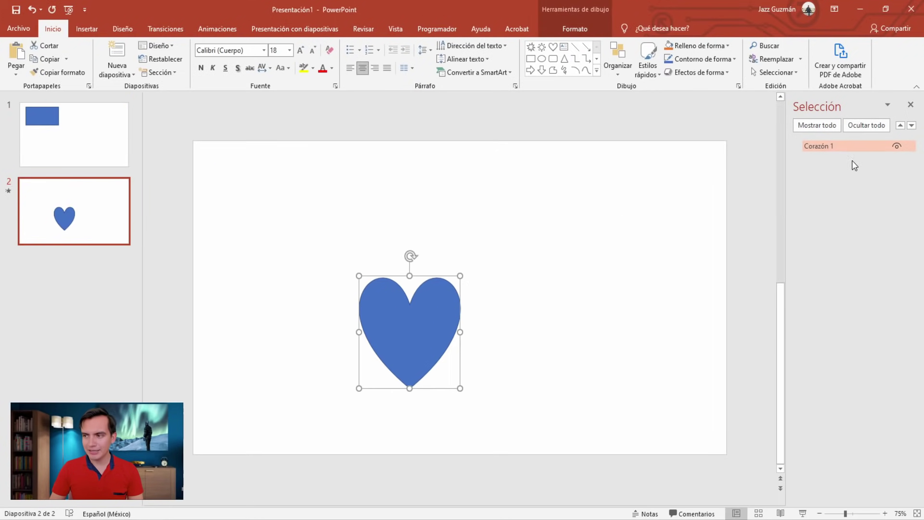
left_click(858, 145)
type("!! figura 1")
left_click(660, 205)
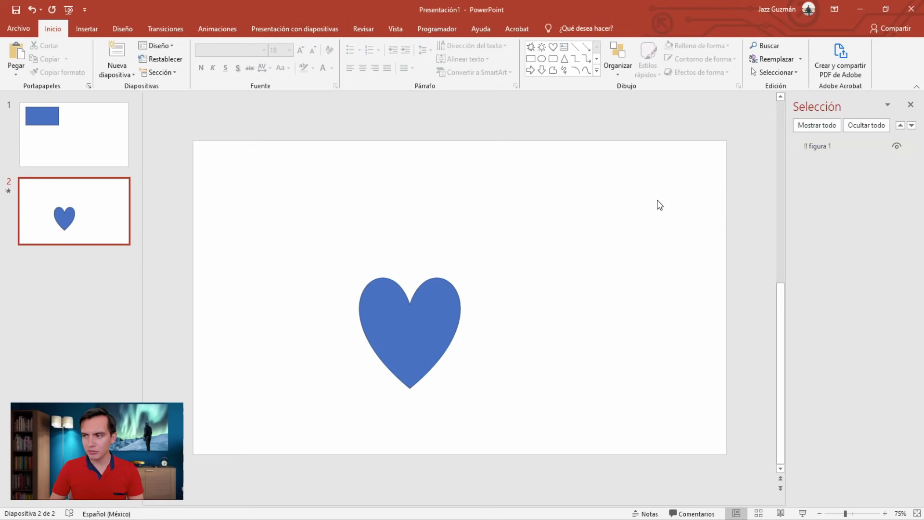
left_click(71, 165)
left_click(72, 212)
left_click(69, 144)
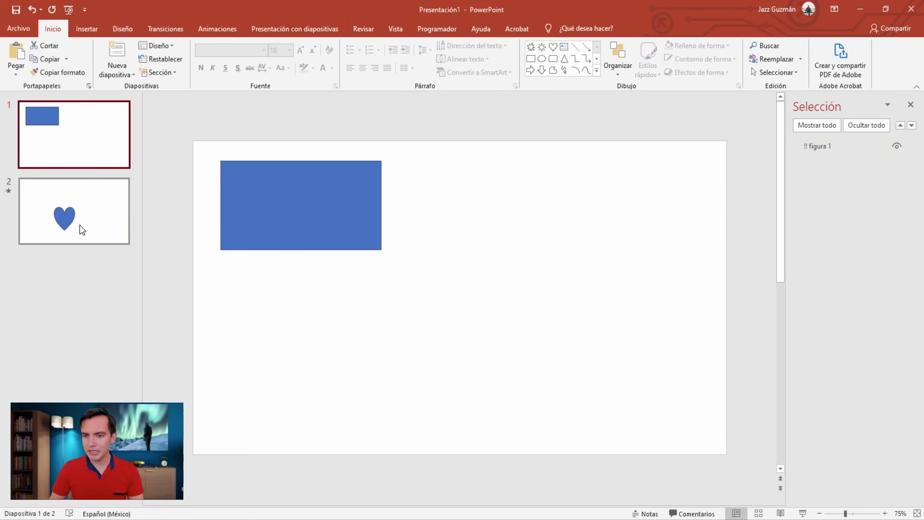
left_click(80, 227)
left_click(72, 135)
left_click(292, 212)
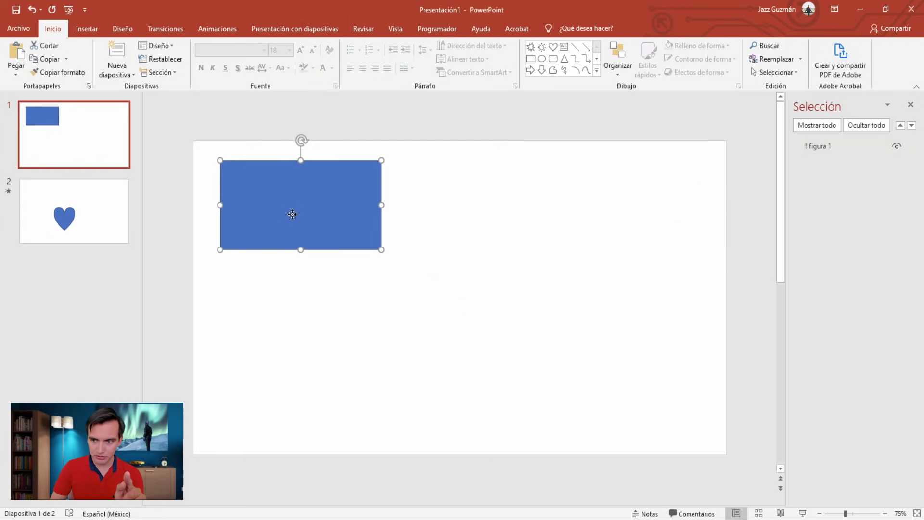
left_click(552, 301)
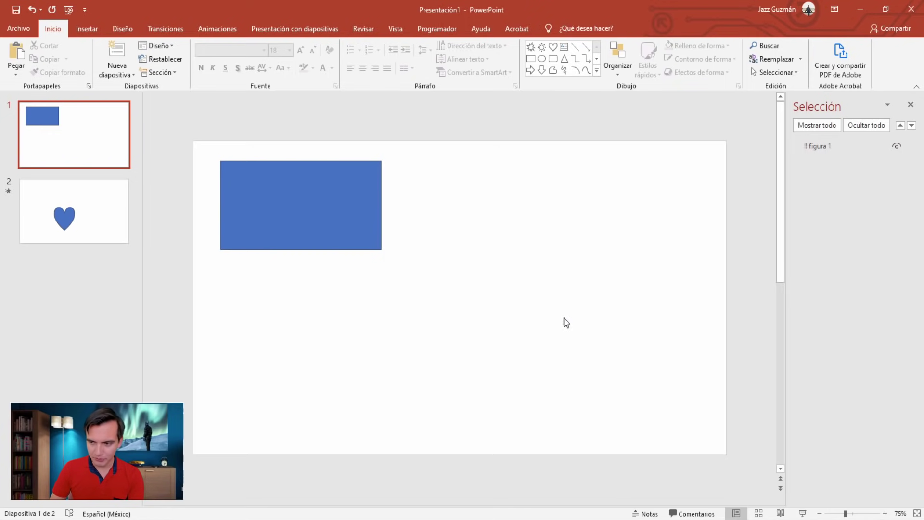
Run the slide show, stepping forward and back to replay the rectangle-to-heart morph, then exit
key("F5")
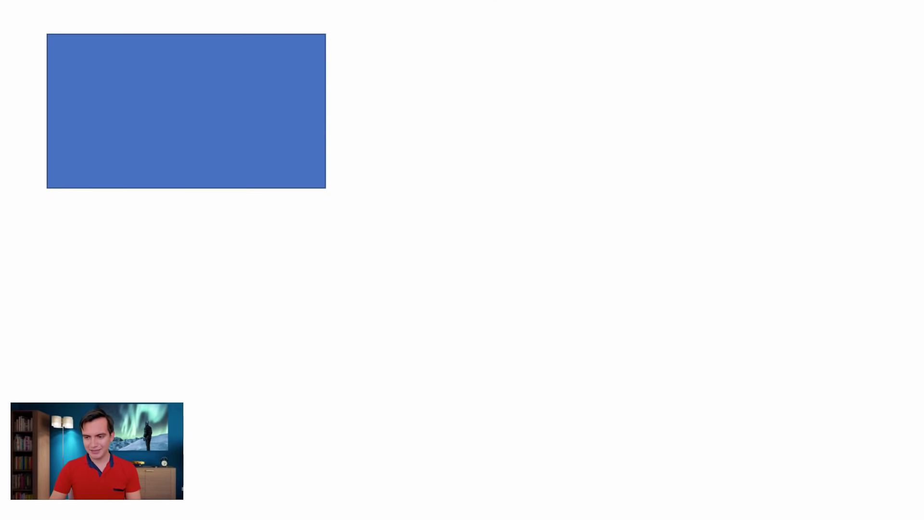
key("Right")
key("Left")
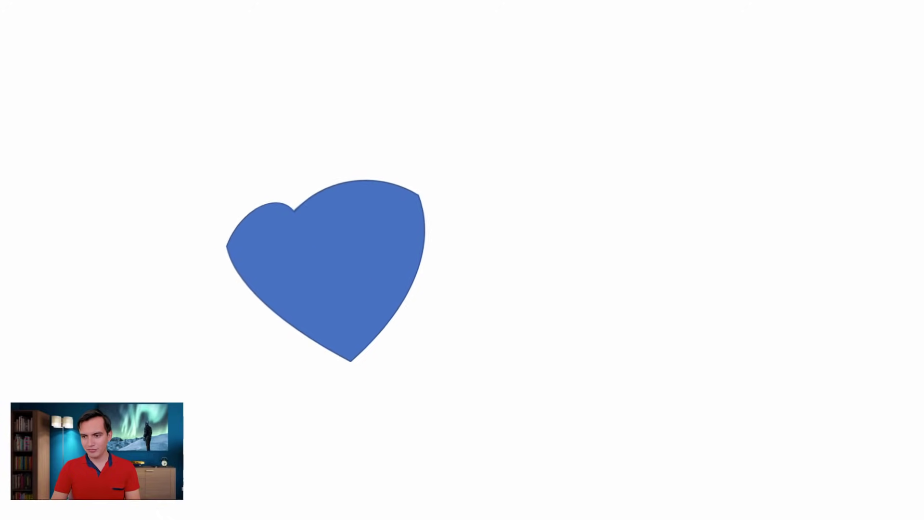
key("Right")
key("Left")
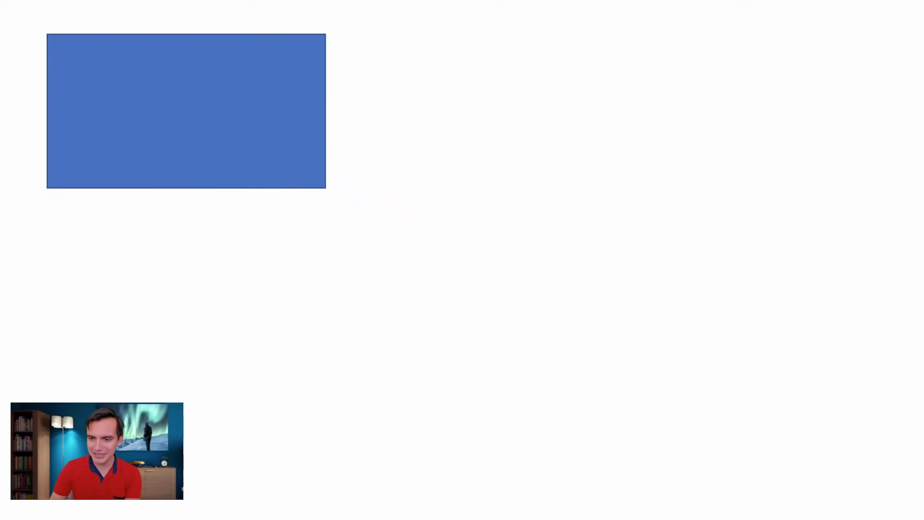
key("Escape")
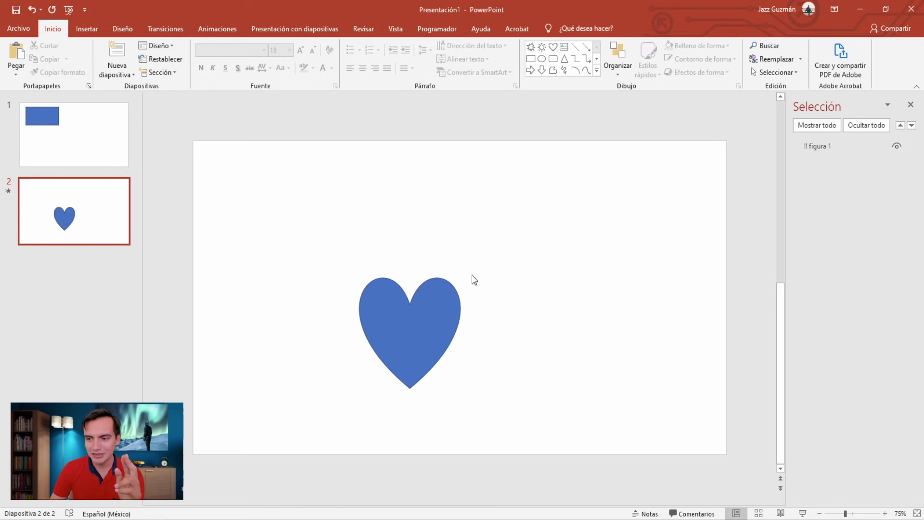
Drag slide 2's heart to the lower-left area, comparing it against slide 1's rectangle
mouse_move(412, 309)
left_mouse_down()
mouse_move(420, 341)
mouse_move(497, 335)
left_mouse_up()
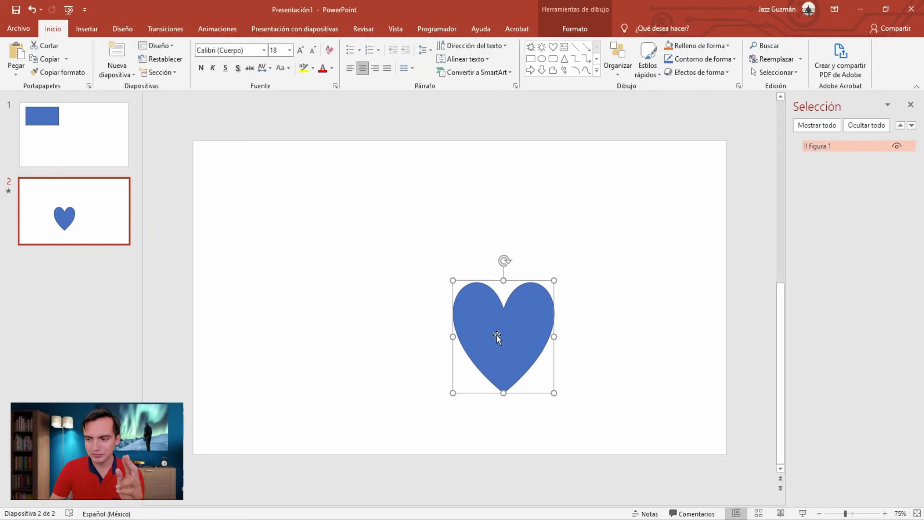
left_click(62, 147)
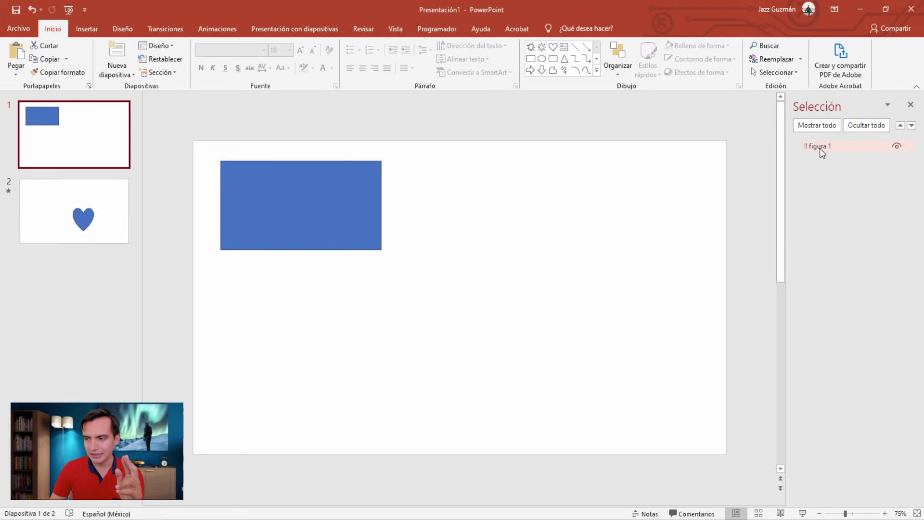
left_click(292, 223)
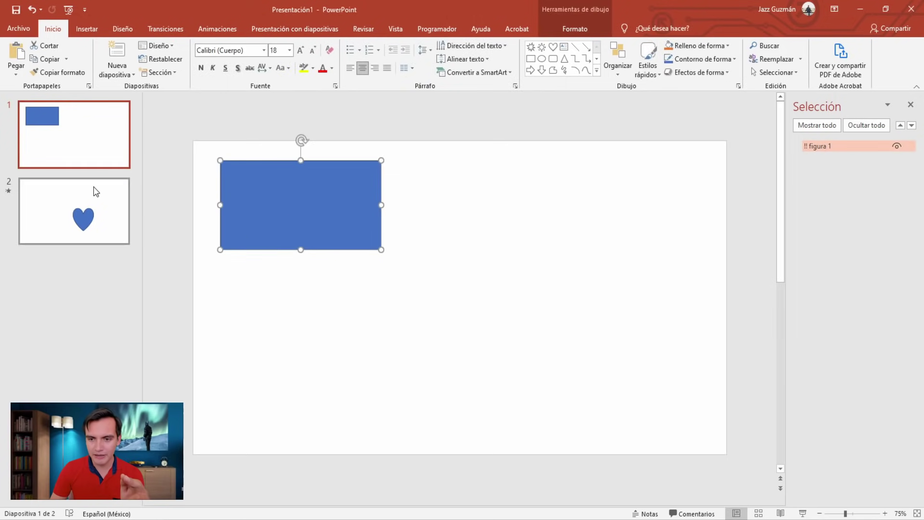
left_click(111, 208)
left_click_drag(525, 312, 303, 344)
left_click(105, 164)
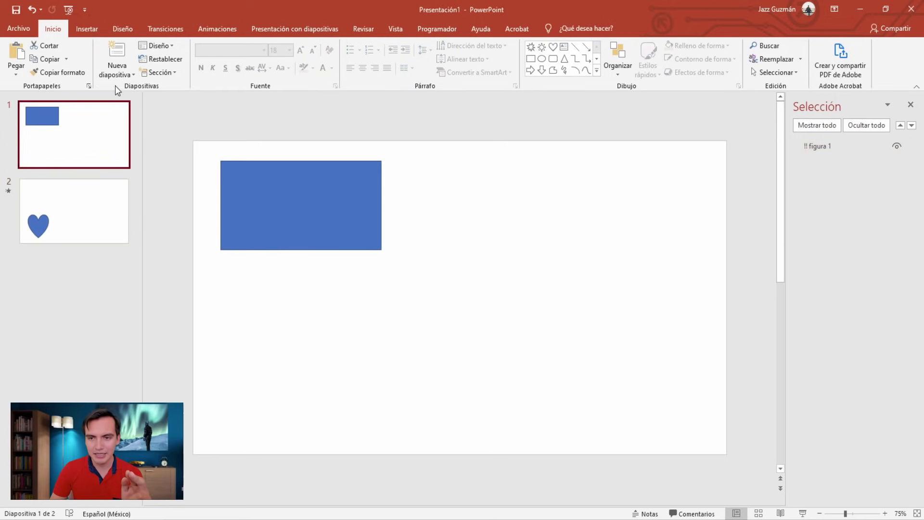
Draw a blue right arrow to the right of the rectangle on slide 1
left_click(86, 29)
left_click(201, 58)
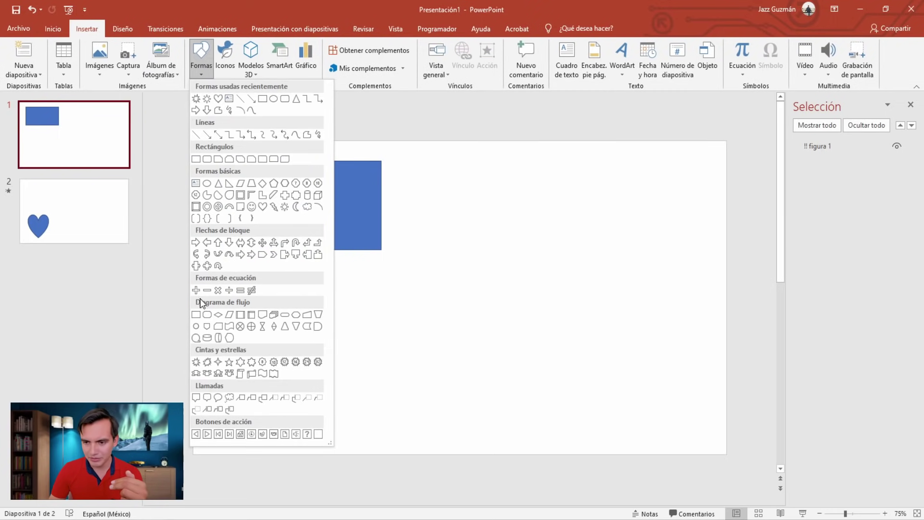
left_click(196, 243)
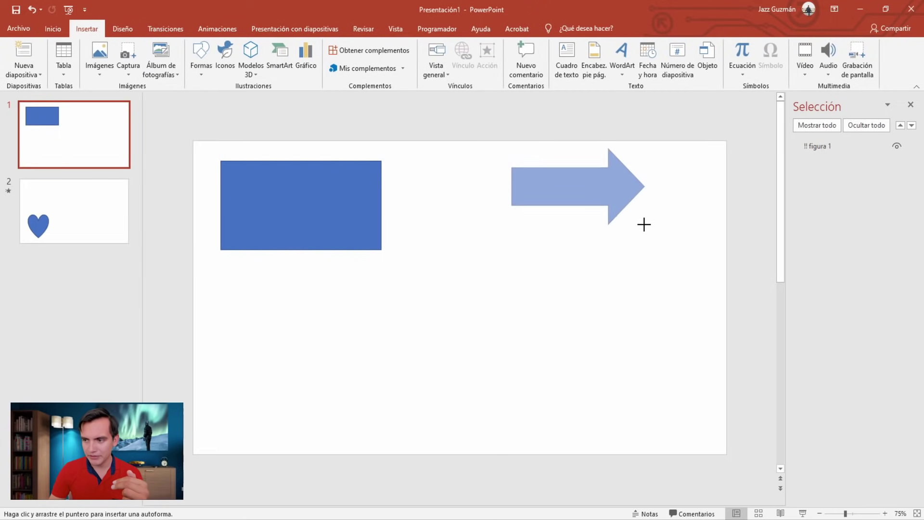
left_click_drag(539, 188, 640, 232)
left_click_drag(605, 196, 605, 239)
left_click(586, 271)
Enlarge the arrow and drag its handle for a longer, wider arrowhead and thin shaft
left_click(588, 228)
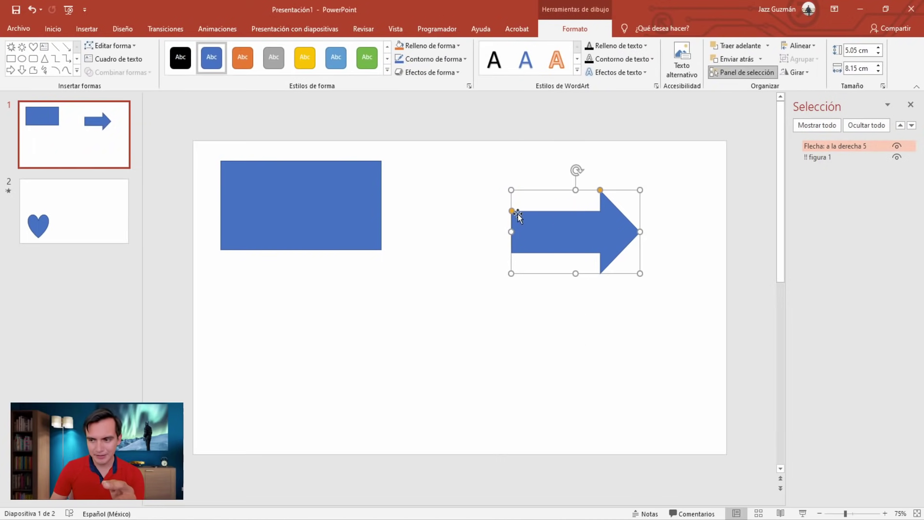
mouse_move(510, 189)
left_mouse_down()
mouse_move(490, 165)
mouse_move(497, 238)
mouse_move(495, 216)
left_mouse_up()
mouse_move(597, 185)
left_mouse_down()
mouse_move(547, 207)
mouse_move(520, 207)
left_mouse_up()
left_click(475, 189)
left_click(586, 244)
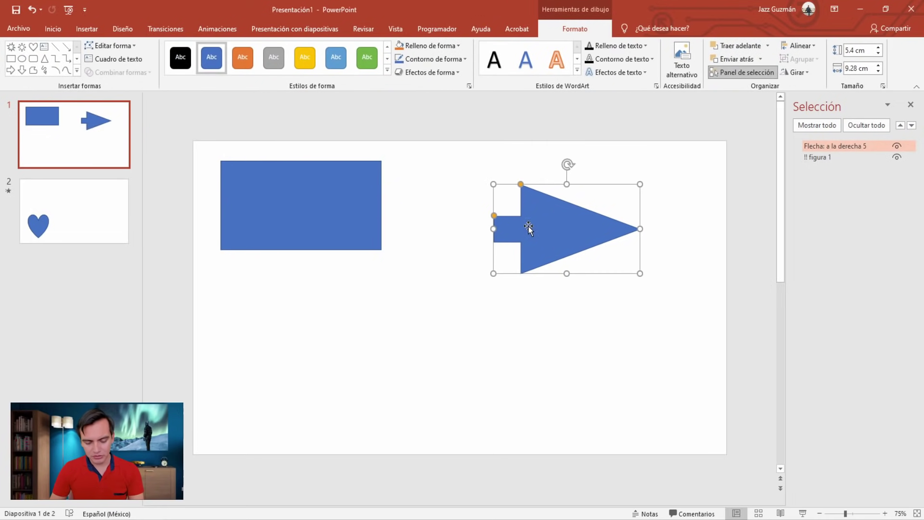
Paste a copy of the arrow onto slide 2, enlarged with a thick shaft and shorter head
key("ctrl+c")
key("Page_Down")
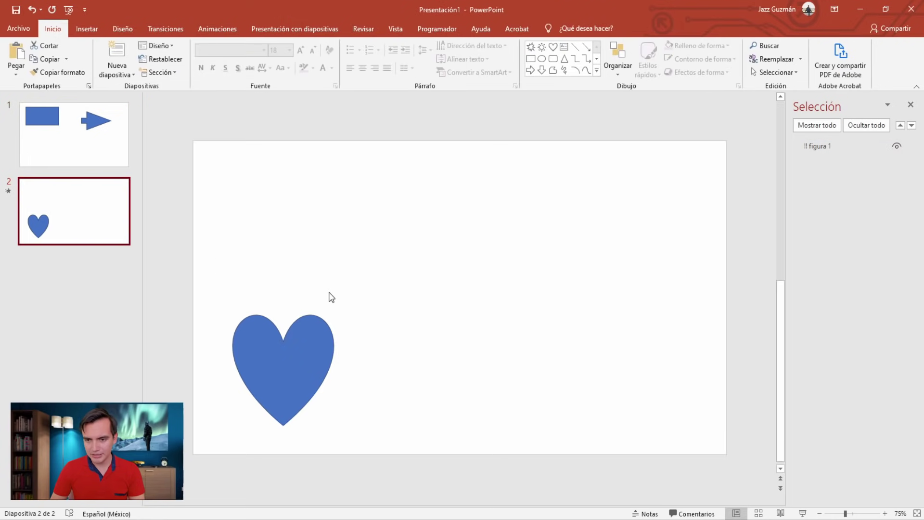
key("ctrl+v")
left_click_drag(521, 185, 614, 197)
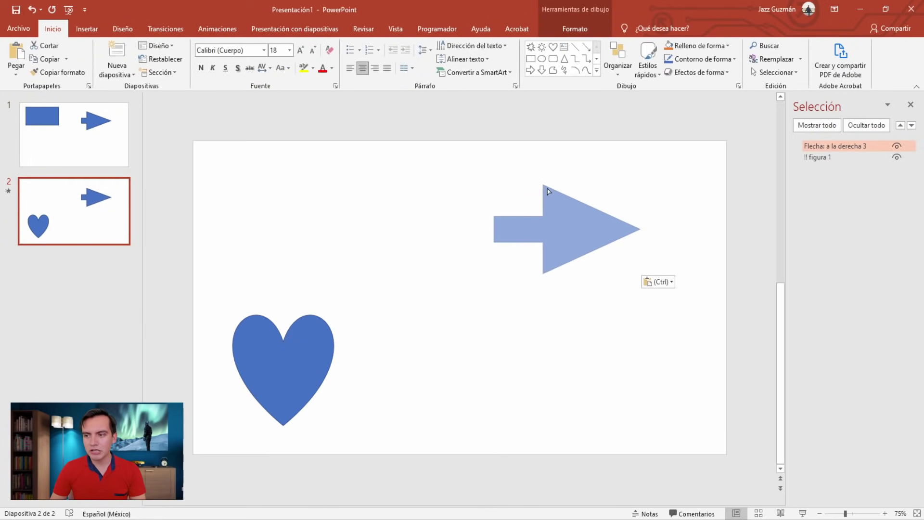
left_click_drag(496, 215, 502, 196)
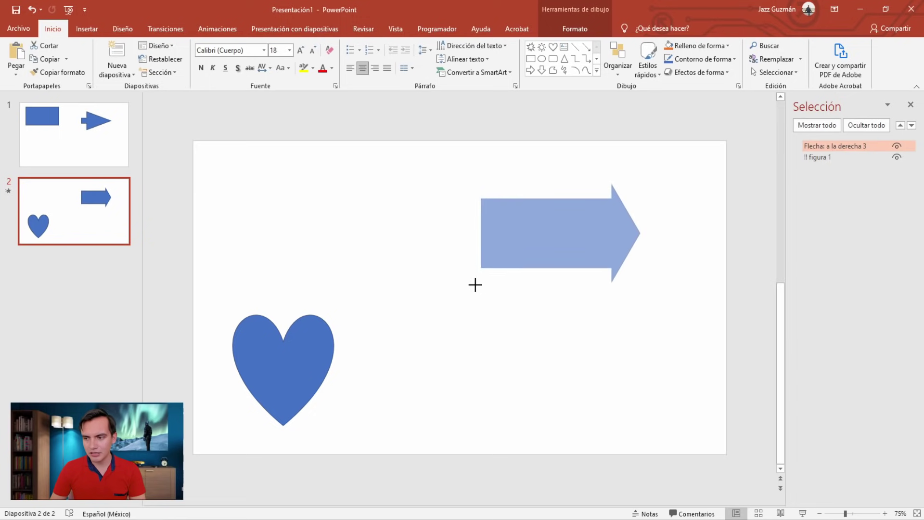
left_click_drag(494, 274, 378, 336)
left_click(485, 394)
Go back to slide 1 and check its smaller arrow beside the rectangle
left_click(498, 310)
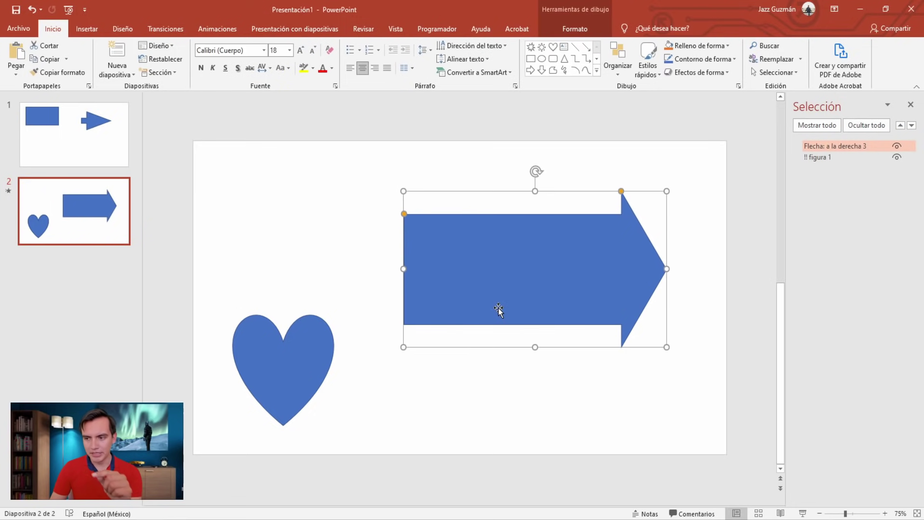
left_click(106, 148)
left_click(548, 204)
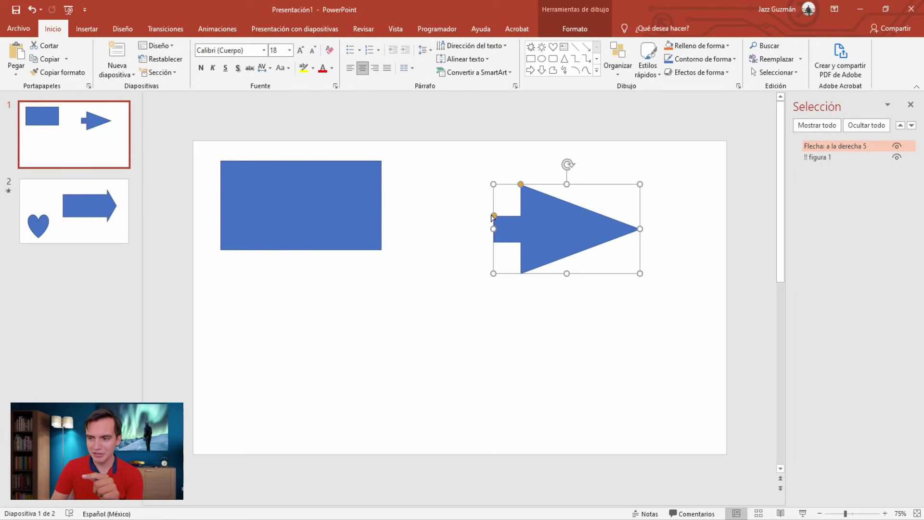
left_click(459, 343)
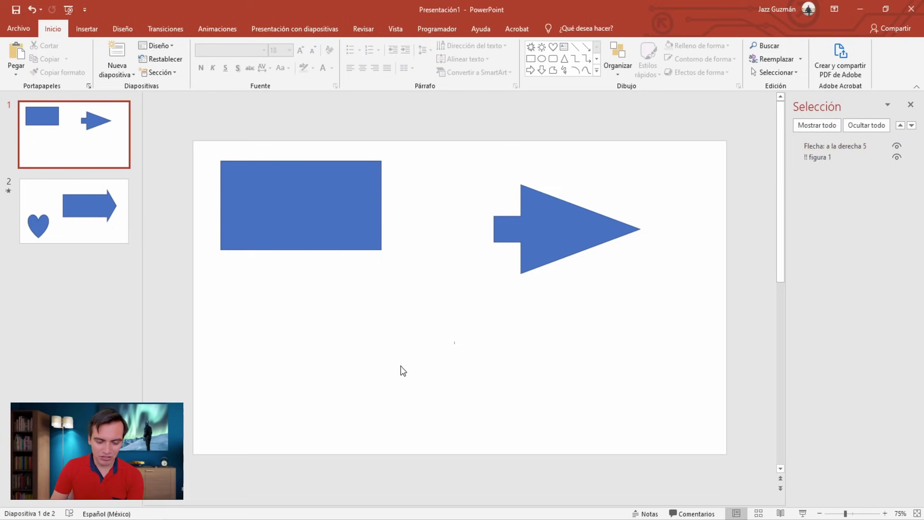
Run the slideshow, flipping between slides 1 and 2 six times to watch the morph, then exit
key("F5")
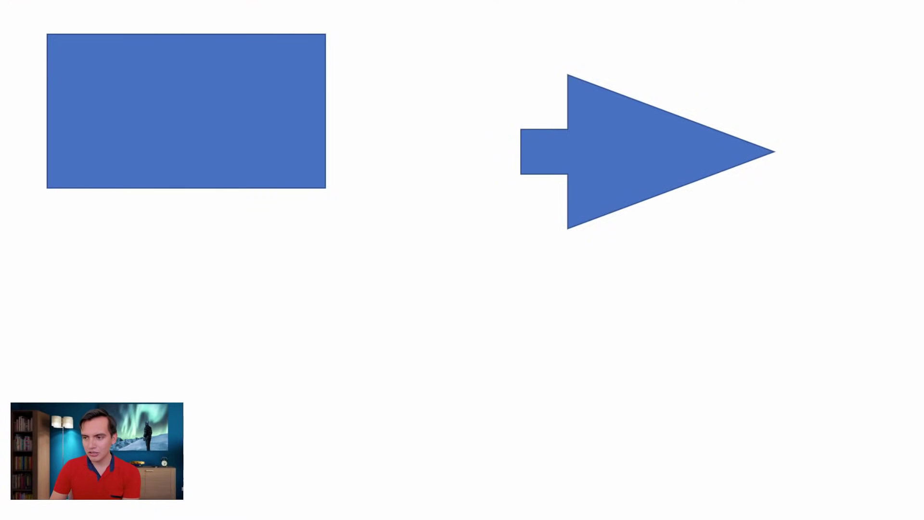
key("Right")
key("Left")
key("Right")
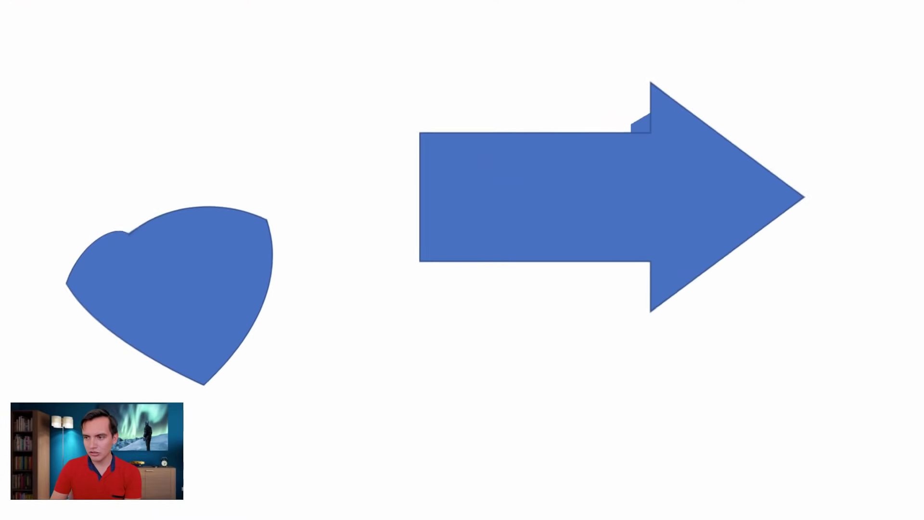
key("Left")
key("Right")
key("Left")
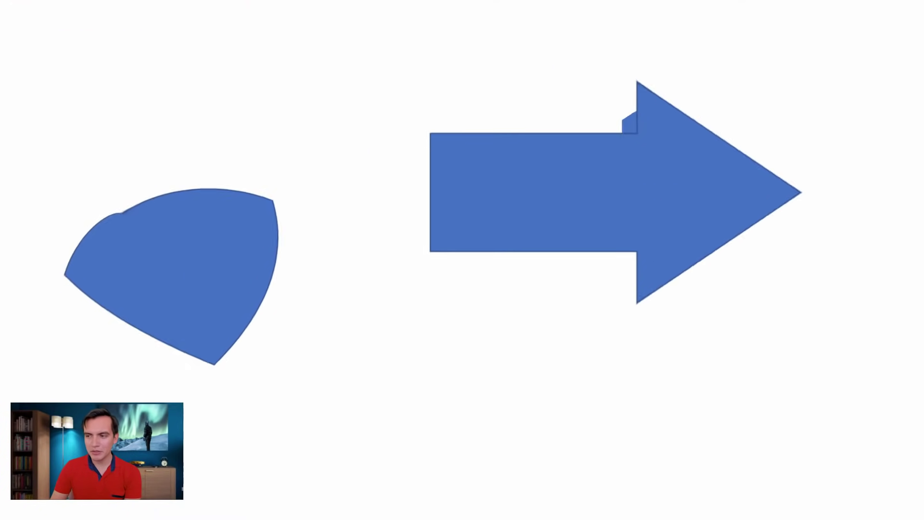
key("Right")
key("Left")
key("Right")
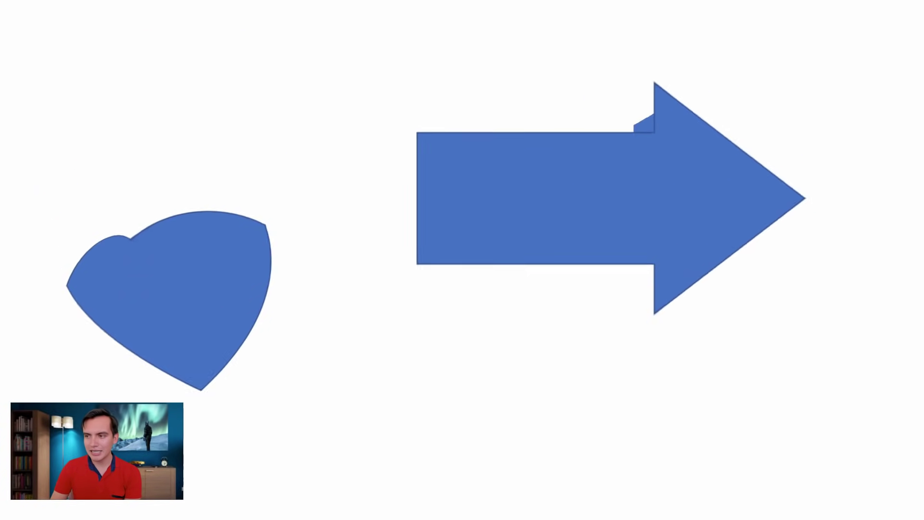
key("Left")
key("Right")
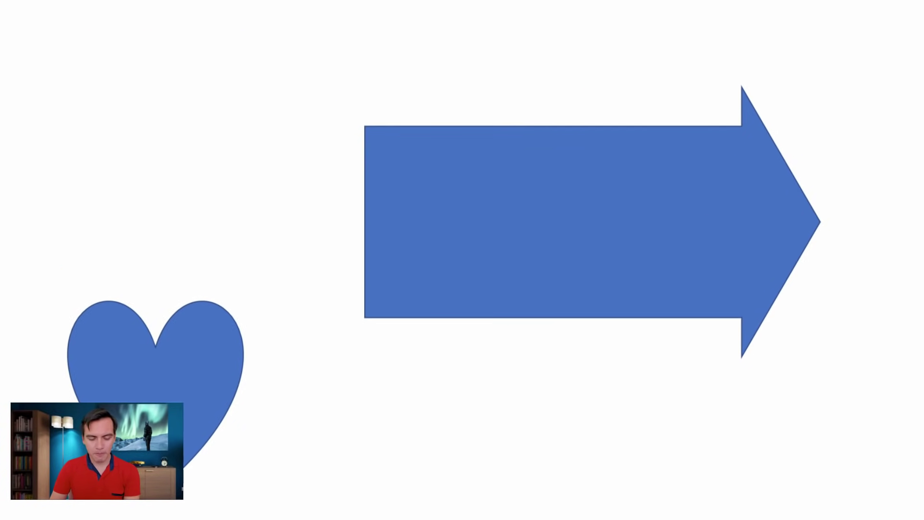
key("Escape")
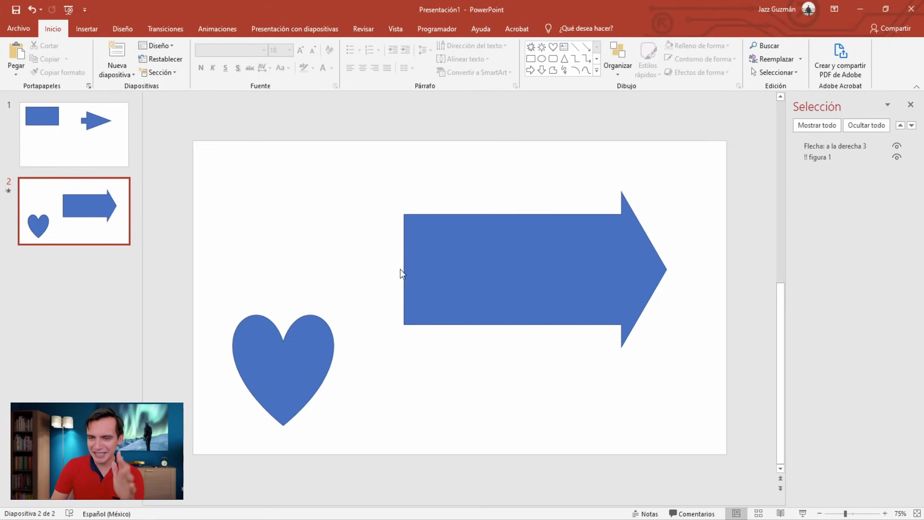
Drag slide 2's thick arrow and slide 1's arrow up and right toward the top-right corners
left_click(467, 315)
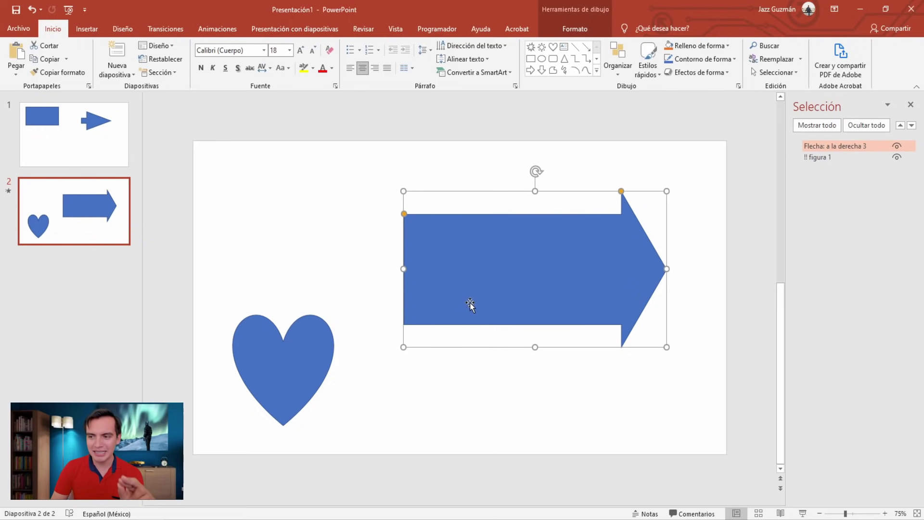
left_click_drag(470, 303, 520, 258)
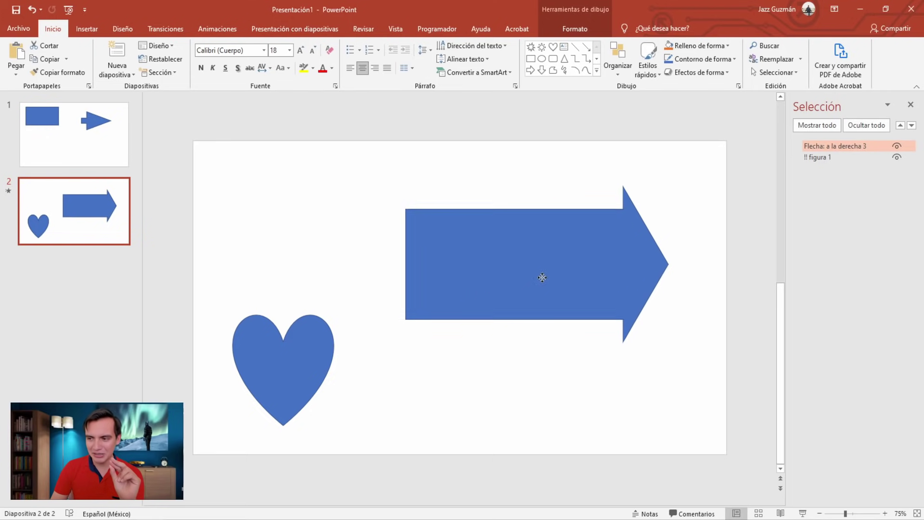
left_click(103, 155)
left_click_drag(508, 223, 623, 199)
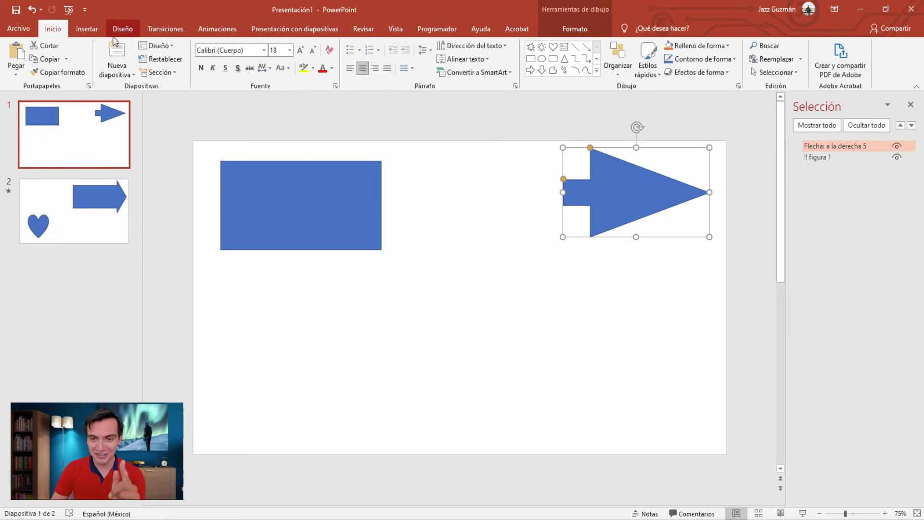
scroll(108, 27, "down", 1)
scroll(108, 28, "down", 1)
Draw a blue 8-point explosion star below the arrow on slide 1
scroll(193, 58, "up", 1)
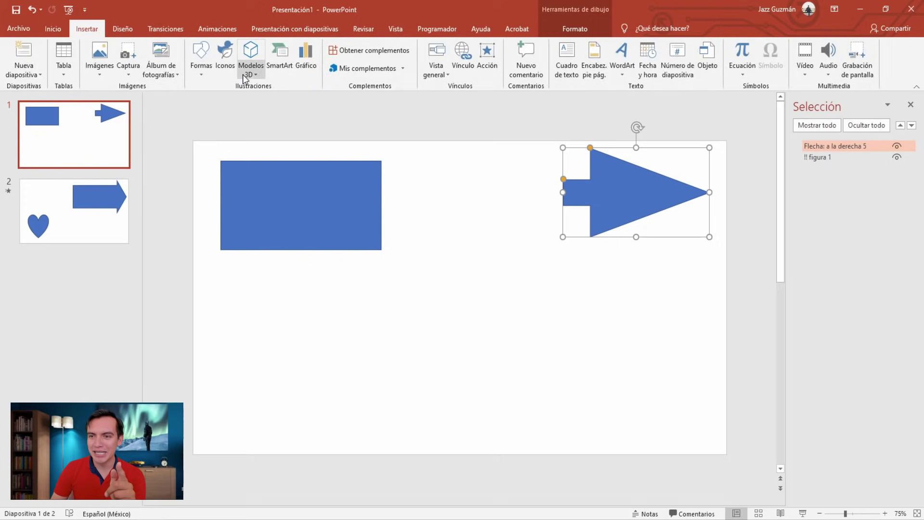
left_click(202, 68)
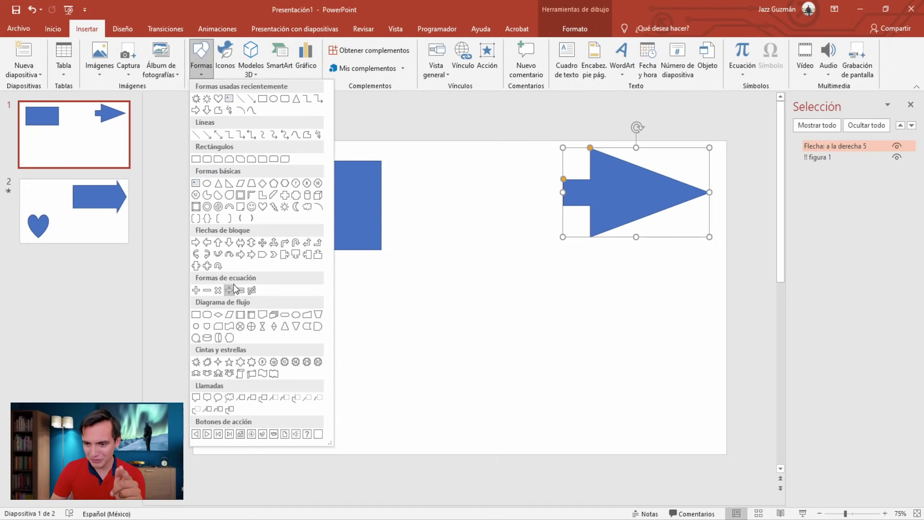
left_click(196, 362)
left_click_drag(438, 413, 626, 288)
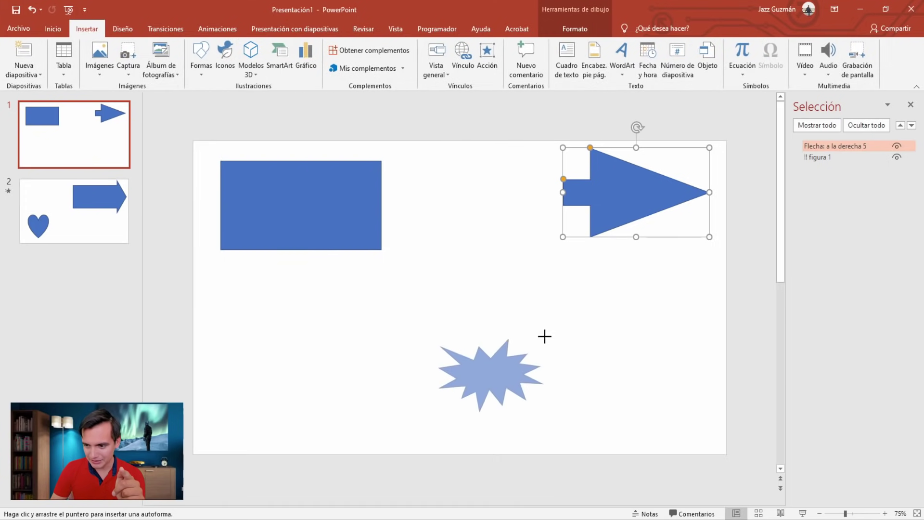
left_click_drag(555, 361, 595, 378)
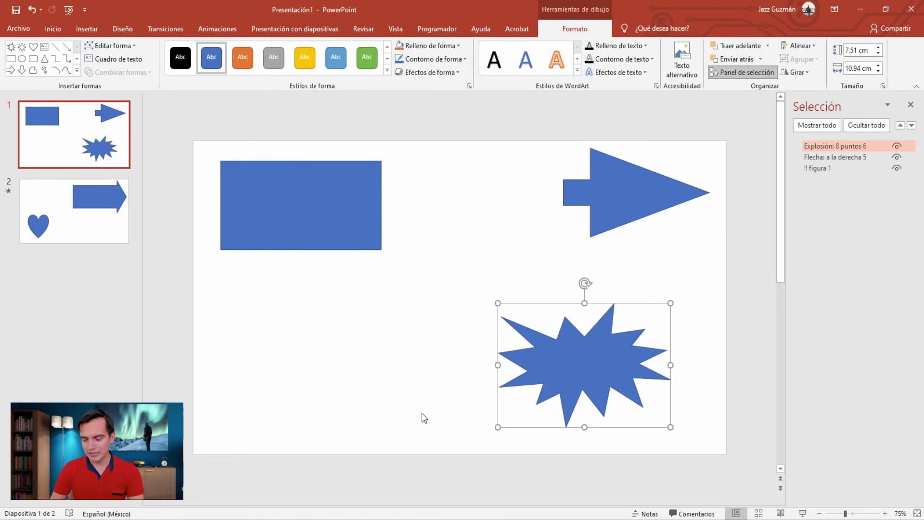
Paste a copy of the star onto slide 2 beside the heart
left_click(74, 210)
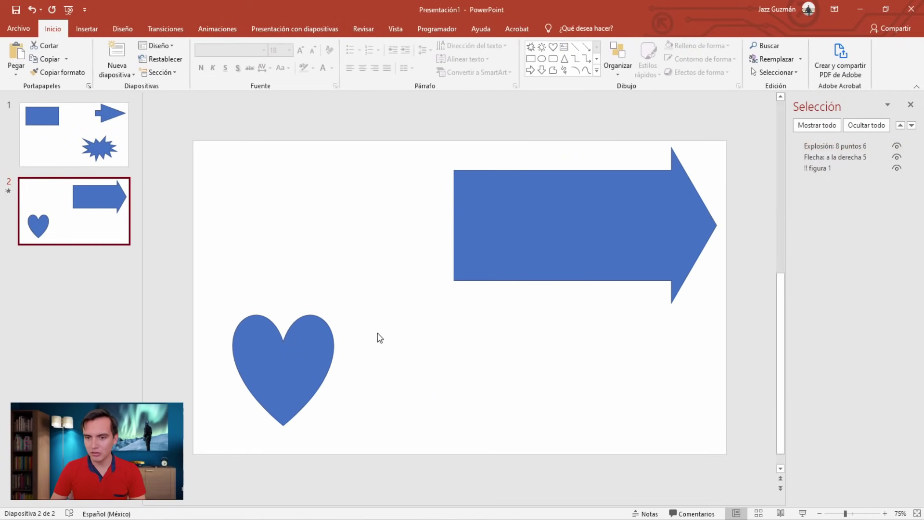
key("ctrl+v")
left_click_drag(575, 365, 499, 375)
left_click(611, 353)
left_click(582, 350)
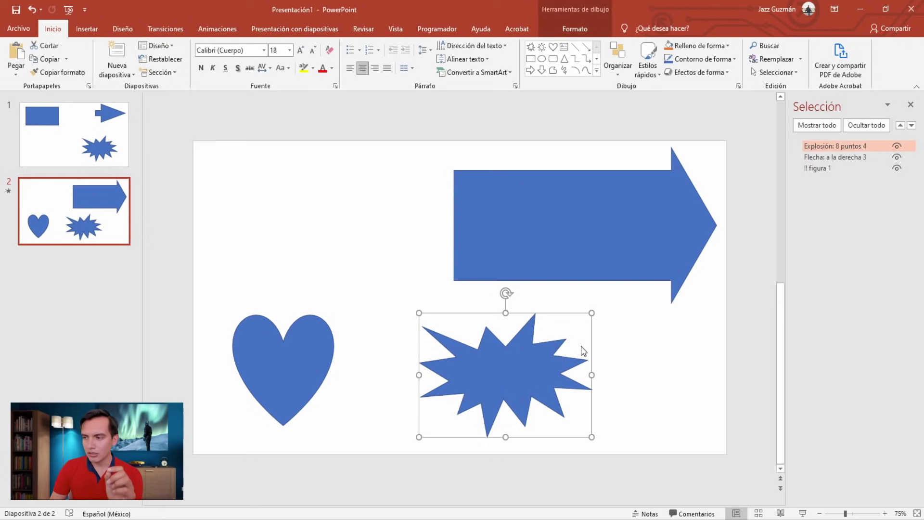
Shift slide 1's star left toward the centre of the slide
left_click(74, 134)
left_click_drag(541, 367, 492, 368)
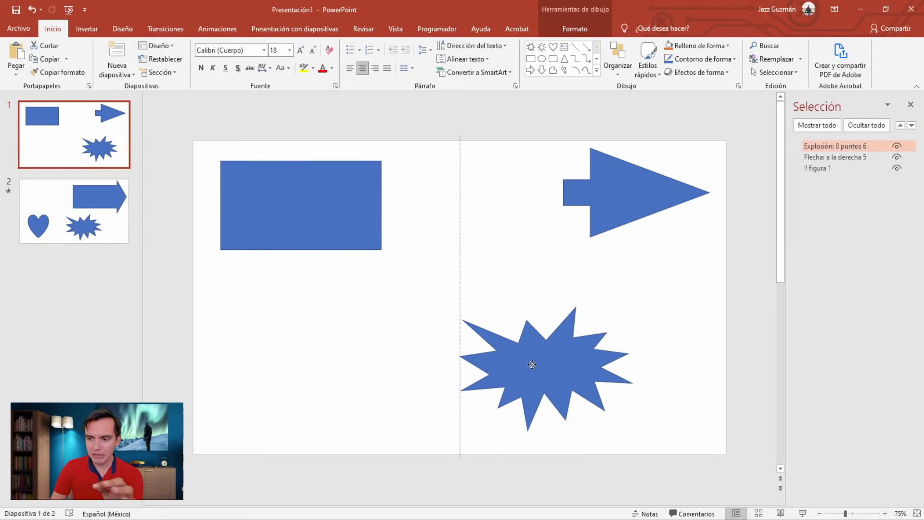
left_click(335, 347)
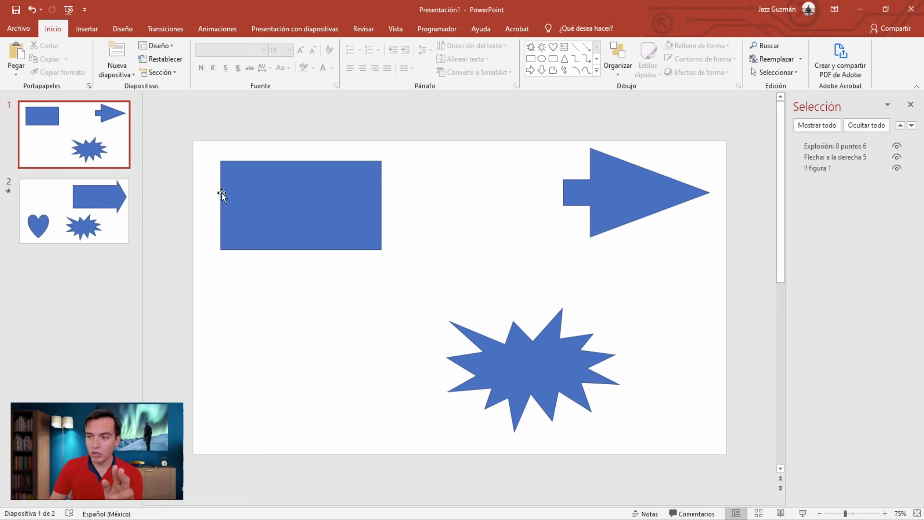
scroll(246, 206, "down", 1)
Apply a green shape style to the explosion star on slide 1
left_click(299, 369)
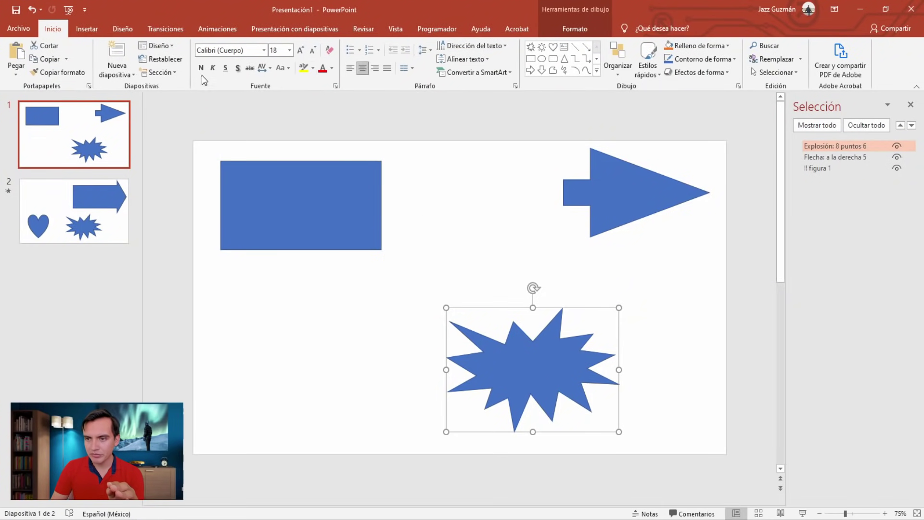
left_click(575, 28)
left_click(367, 57)
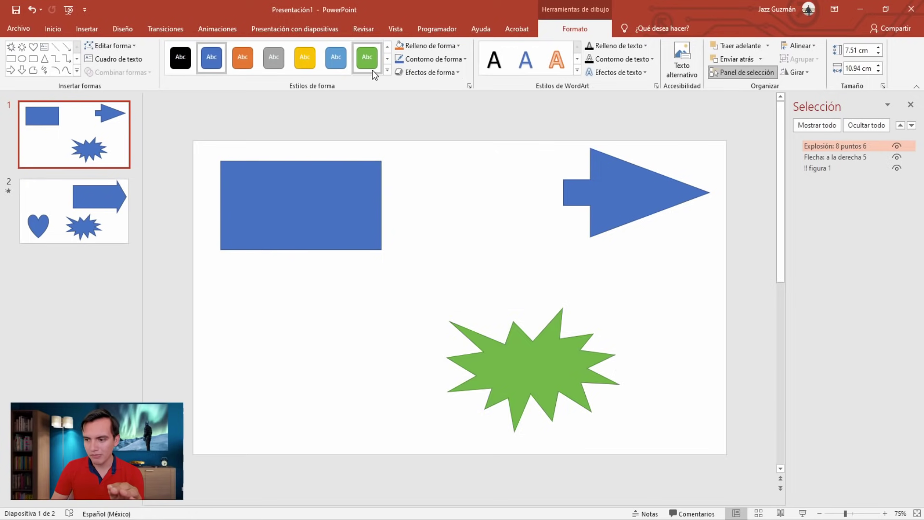
Apply an orange shape style to the explosion star on slide 2
left_click(121, 231)
left_click(464, 331)
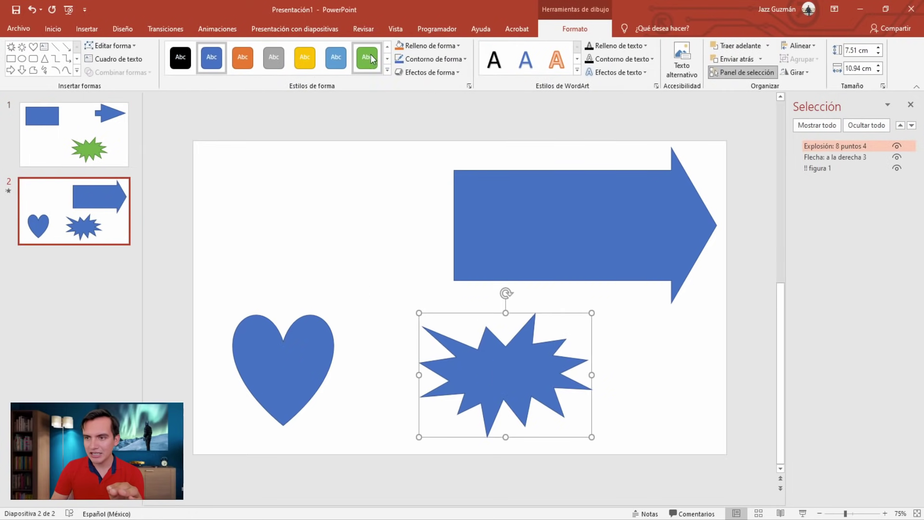
left_click(387, 70)
left_click(242, 246)
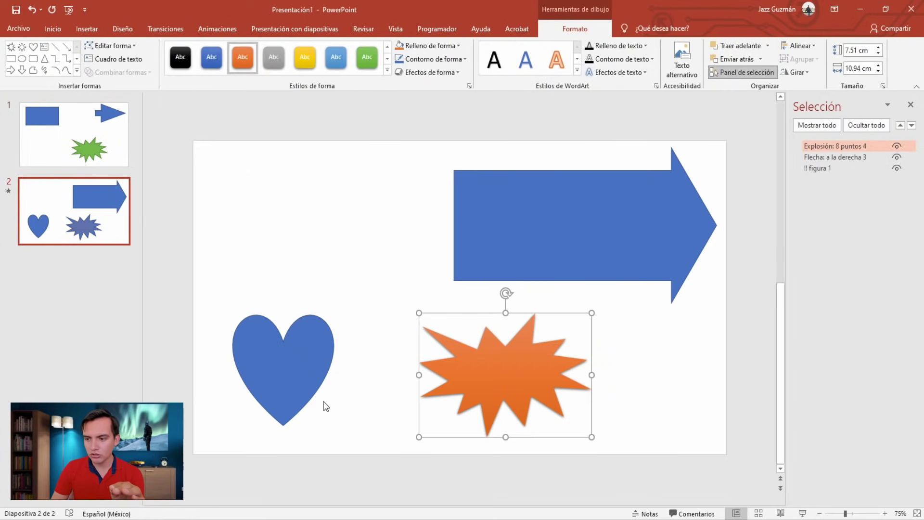
left_click(205, 326)
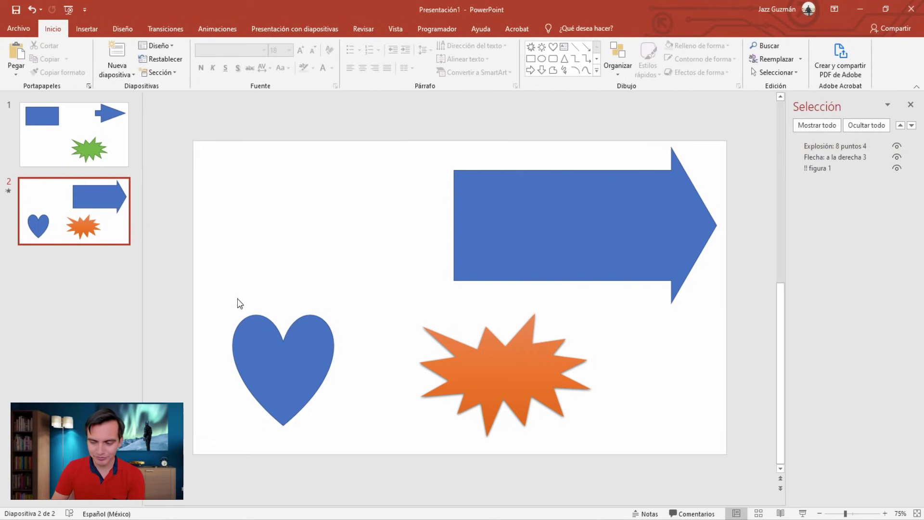
Start the slideshow and step between slides 1 and 2 twice to see green turn orange
key("F5")
key("Right")
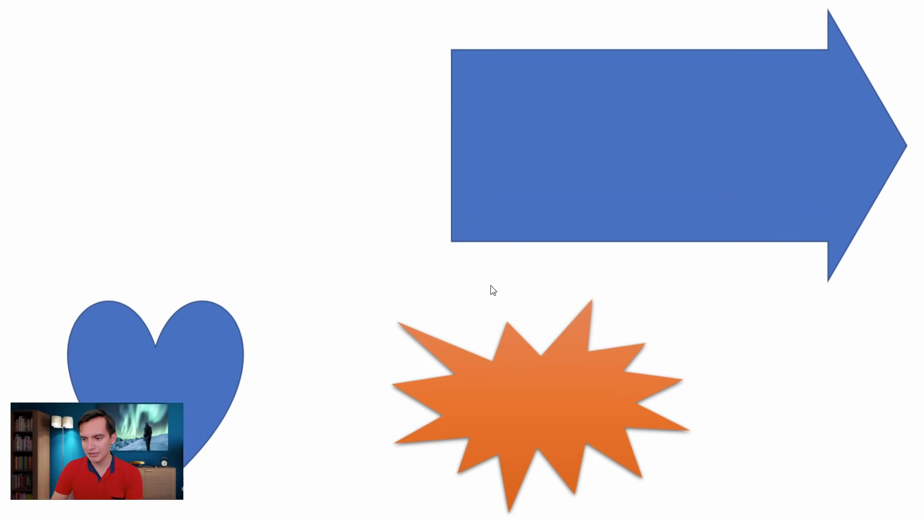
key("Left")
key("Right")
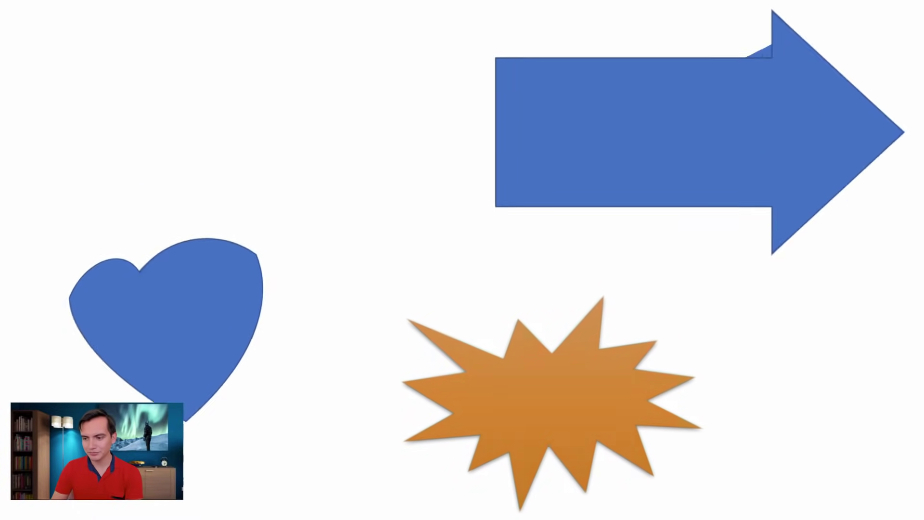
key("Left")
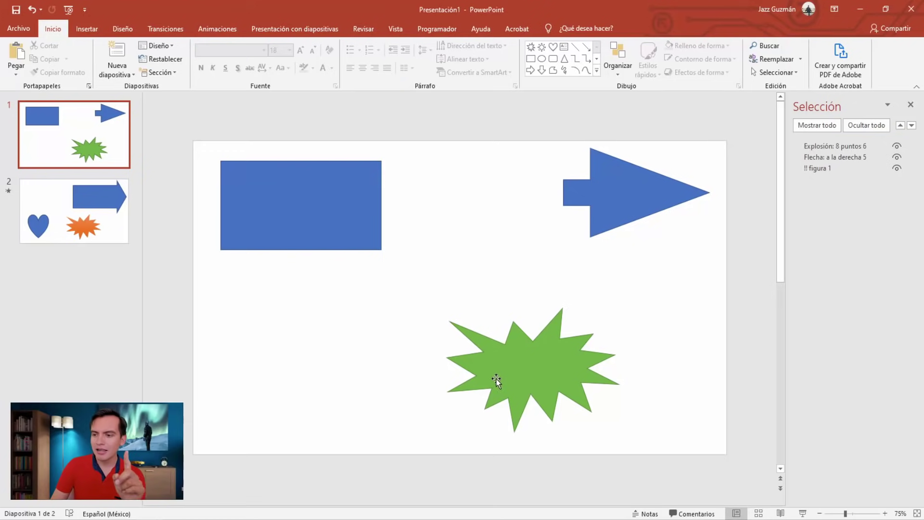
Delete the green star and the arrow from slide 1
mouse_move(495, 379)
left_mouse_down()
mouse_move(457, 349)
mouse_move(315, 347)
mouse_move(350, 330)
left_mouse_up()
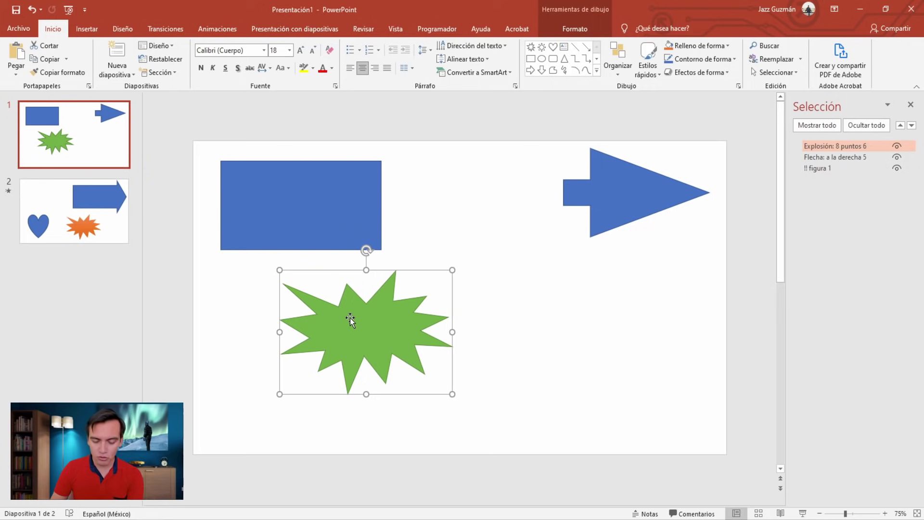
key("Delete")
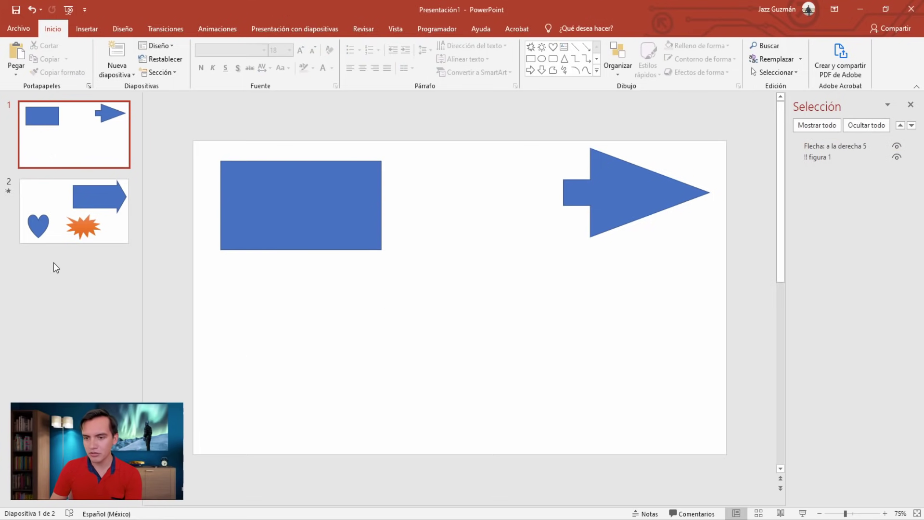
left_click(591, 212)
key("Delete")
Delete the explosion and arrow from slide 2, then select slide 1's blue rectangle
key("Page_Down")
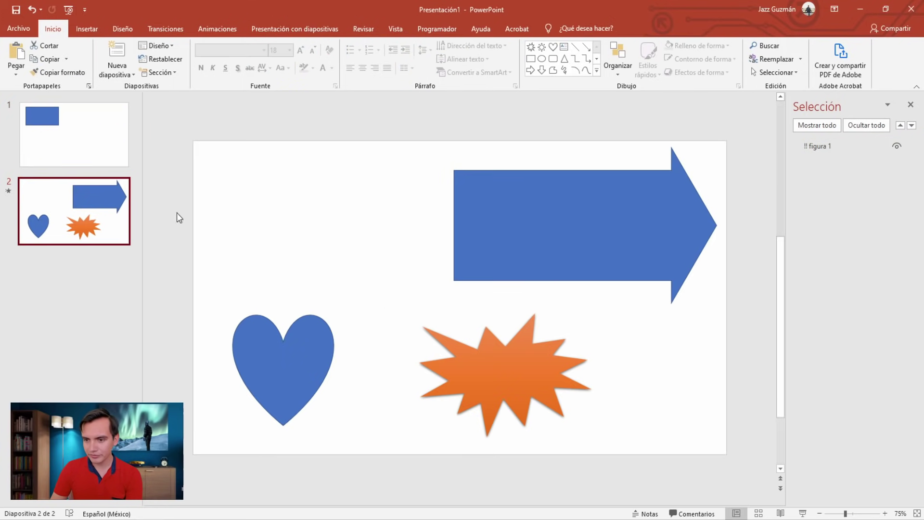
left_click(492, 366)
key("Delete")
left_click(542, 278)
key("Delete")
left_click(81, 145)
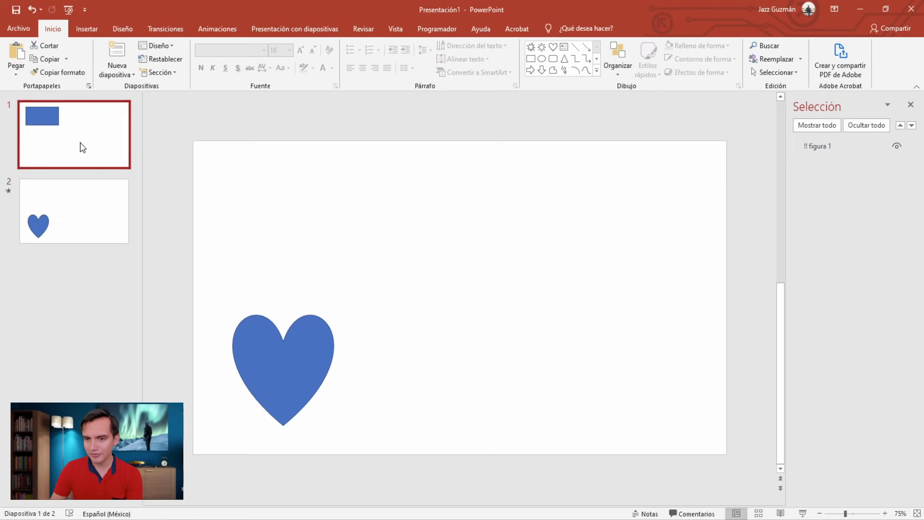
left_click(254, 210)
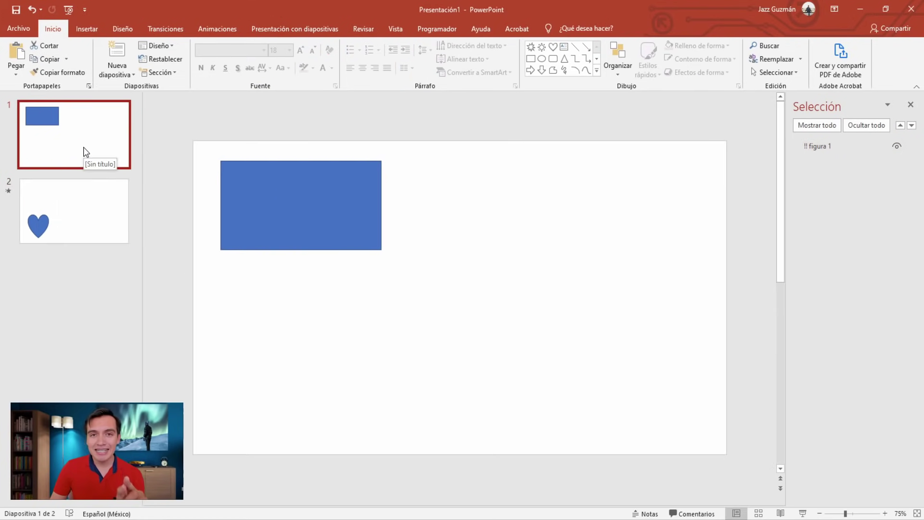
Add a text box on slide 1 with the sentence, sized at 48 points
left_click(86, 30)
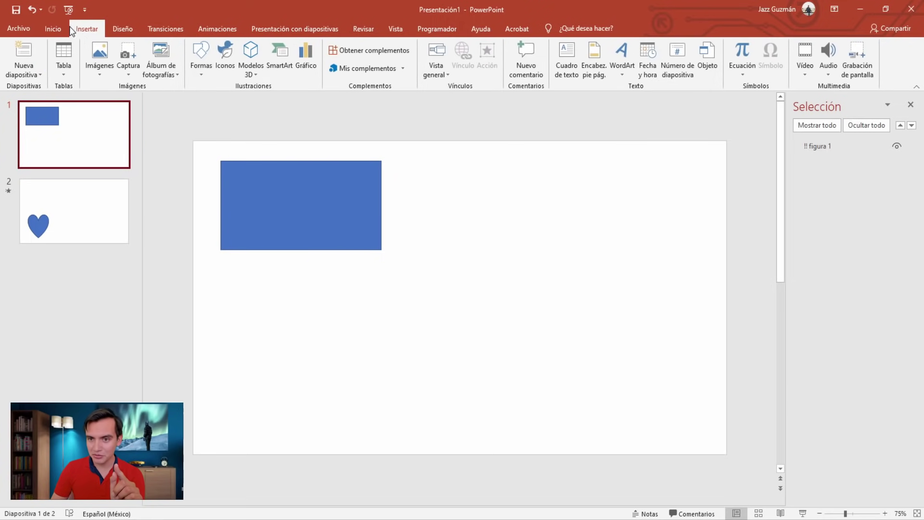
left_click(63, 31)
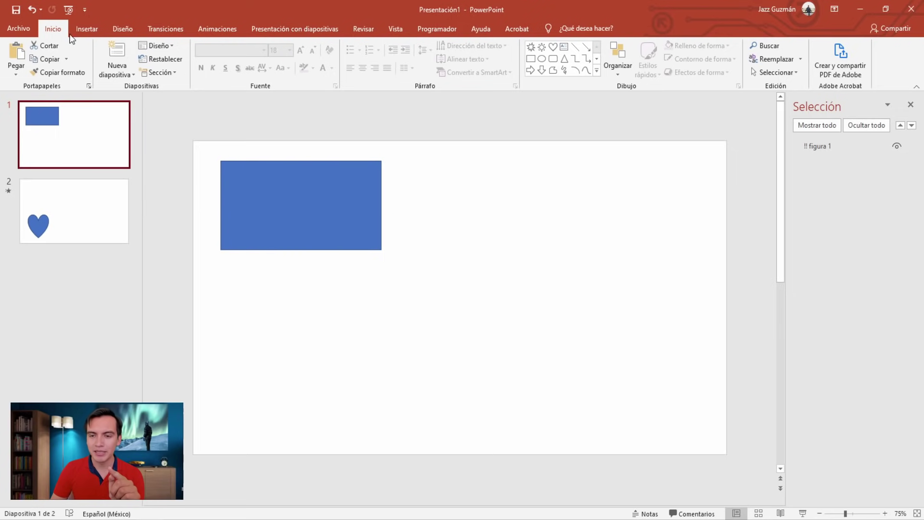
left_click(98, 31)
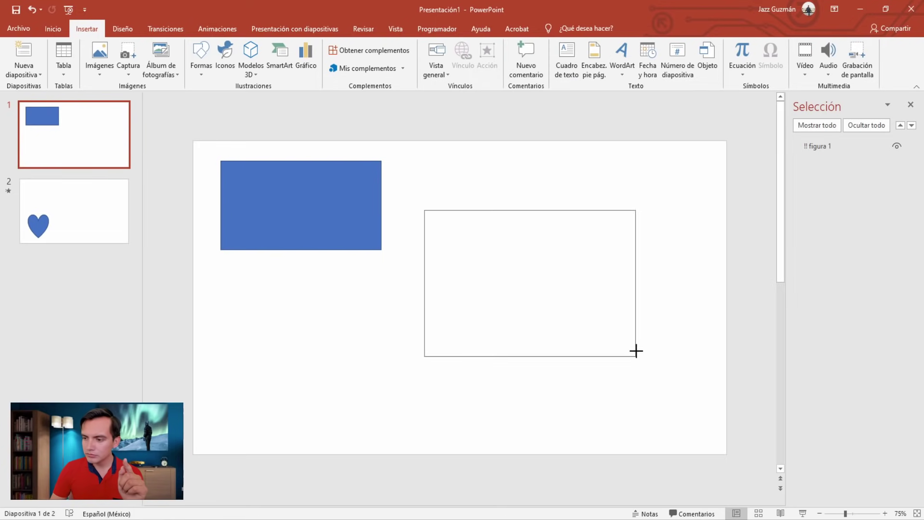
left_click_drag(595, 286, 603, 289)
type("Hola, este es un ejemplo de la transformación querido suscriptor")
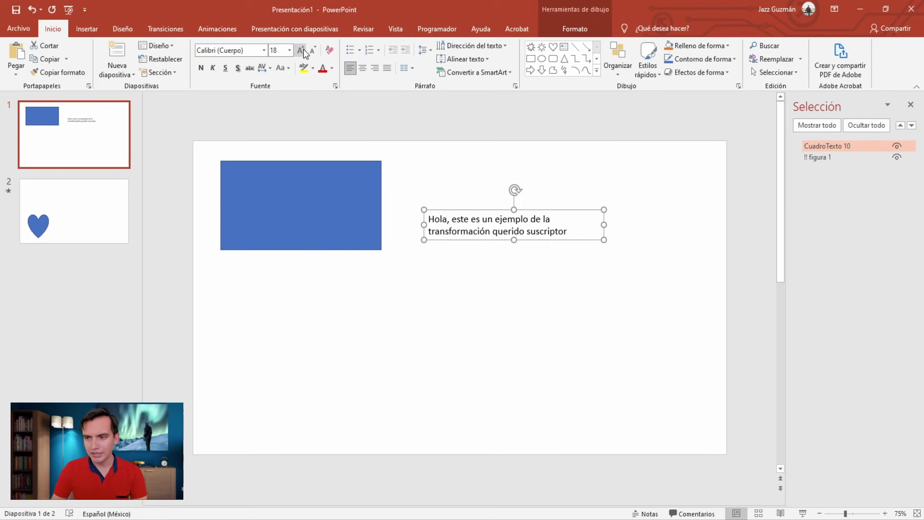
left_click(302, 50)
left_click(301, 50)
left_click(301, 50)
left_click(302, 50)
left_click(302, 50)
left_click(301, 50)
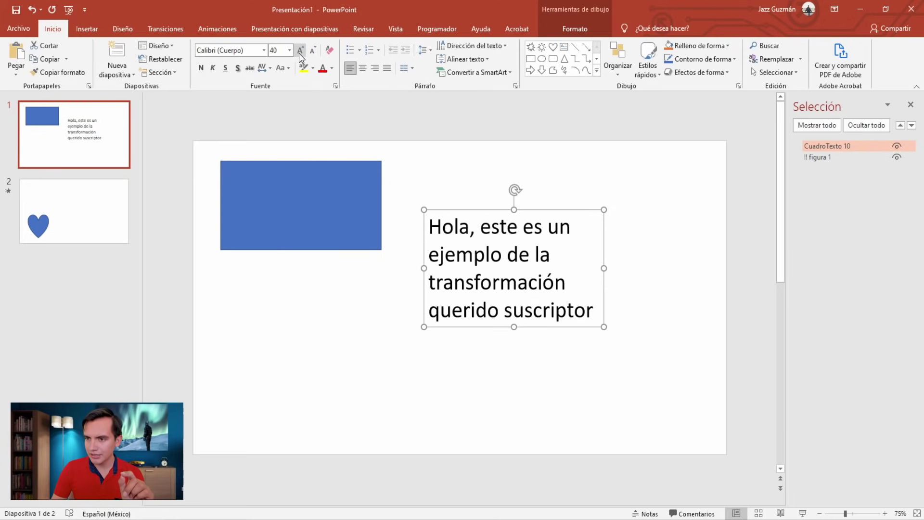
left_click(300, 50)
left_click(300, 50)
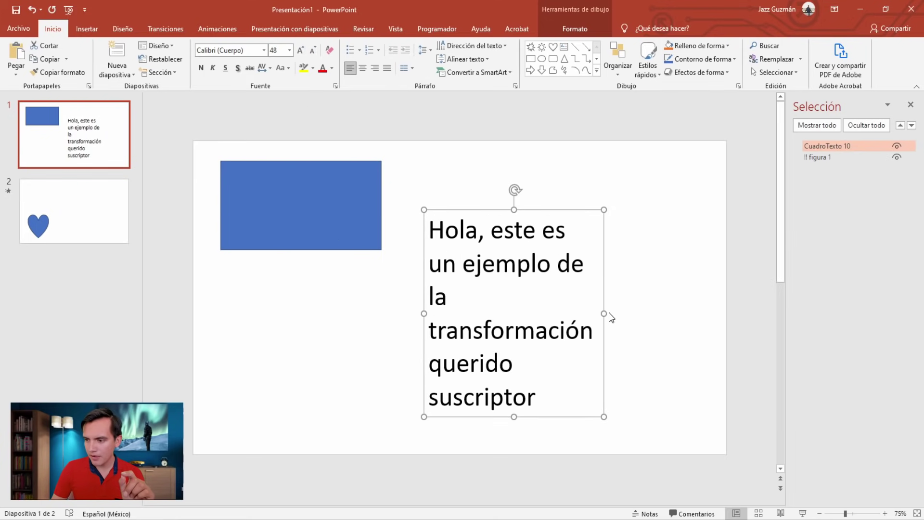
Widen and nudge the text box, then paste a copy onto slide 2
left_click_drag(609, 316, 664, 314)
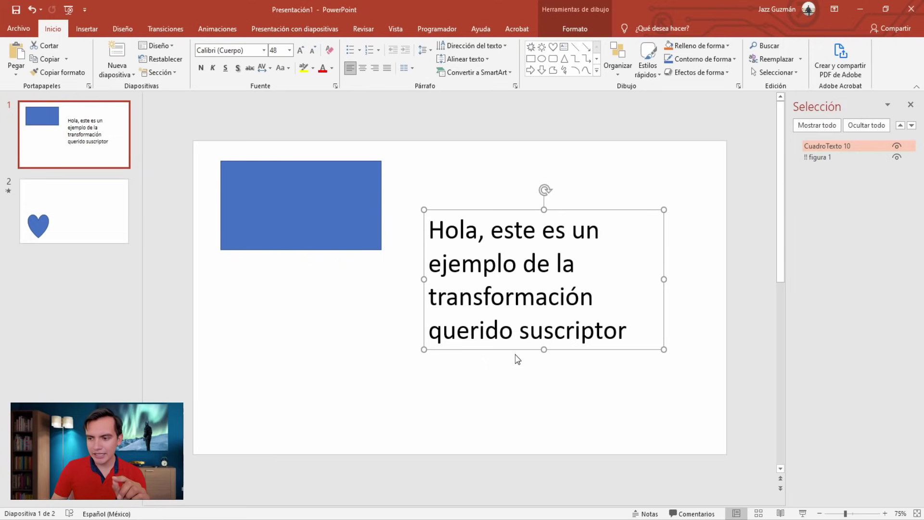
left_click_drag(515, 355, 526, 360)
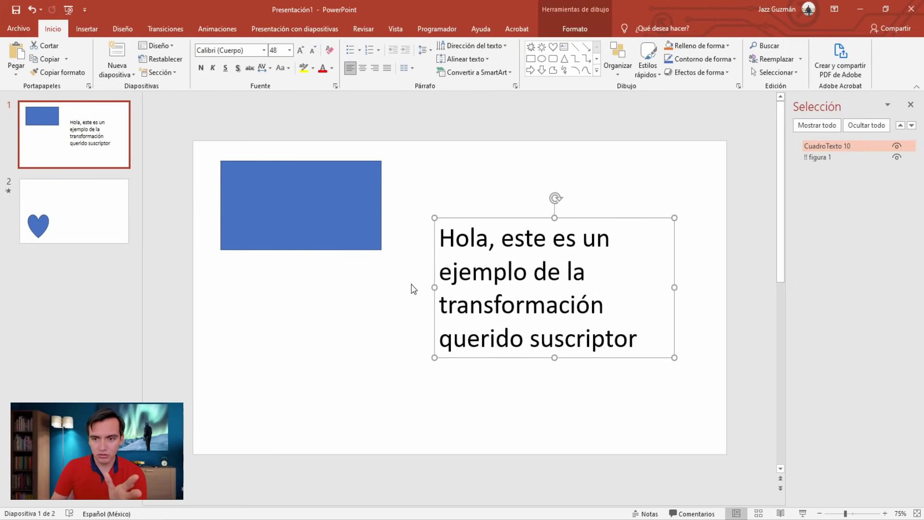
left_click(87, 233)
key("ctrl+v")
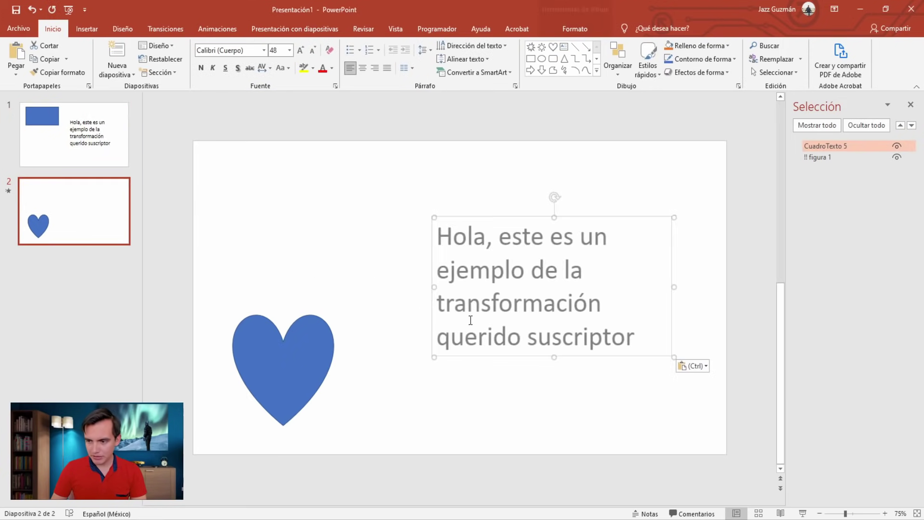
left_click(471, 405)
scroll(474, 340, "down", 3, "ctrl")
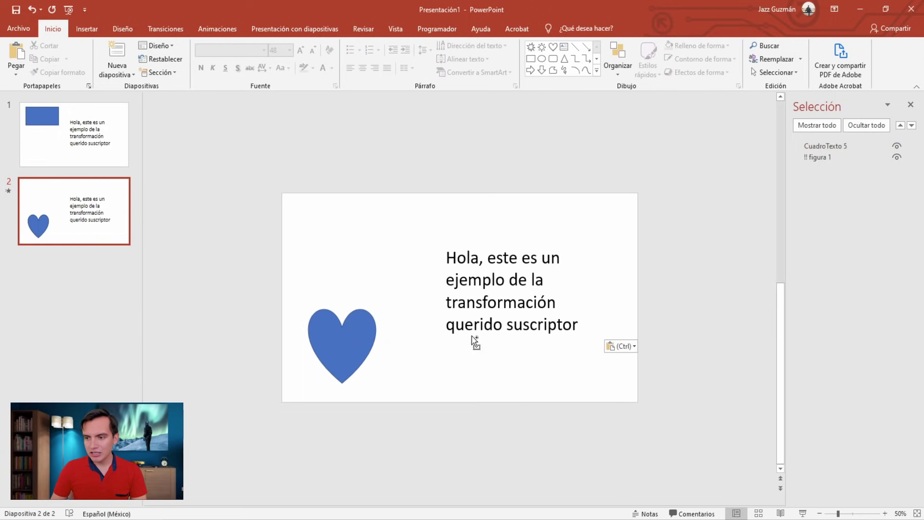
left_click(115, 156)
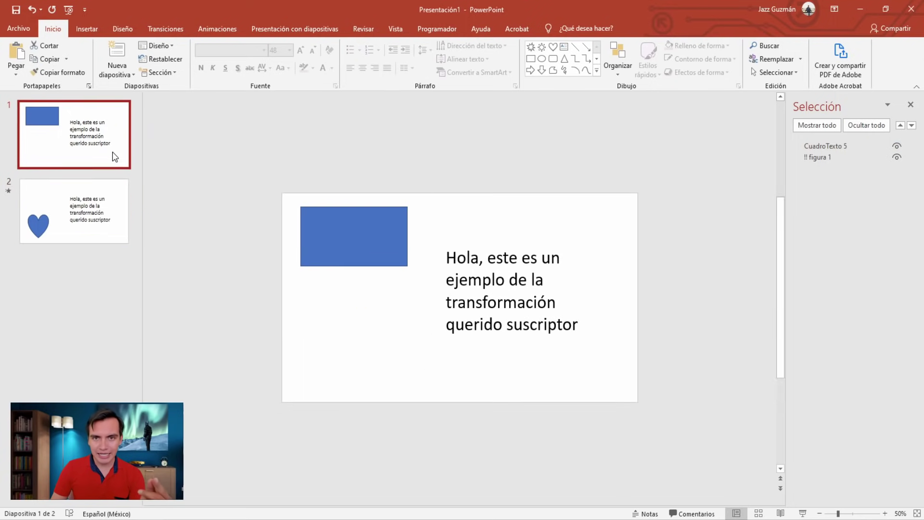
Drag slide 1's text box off the slide, then replay the morph in the slideshow four times
left_click(483, 279)
left_click_drag(449, 244, 755, 407)
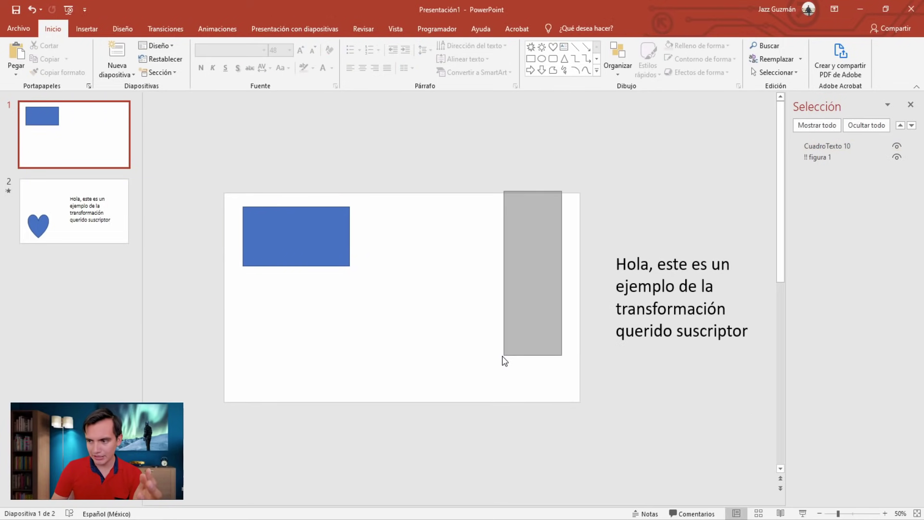
key("F5")
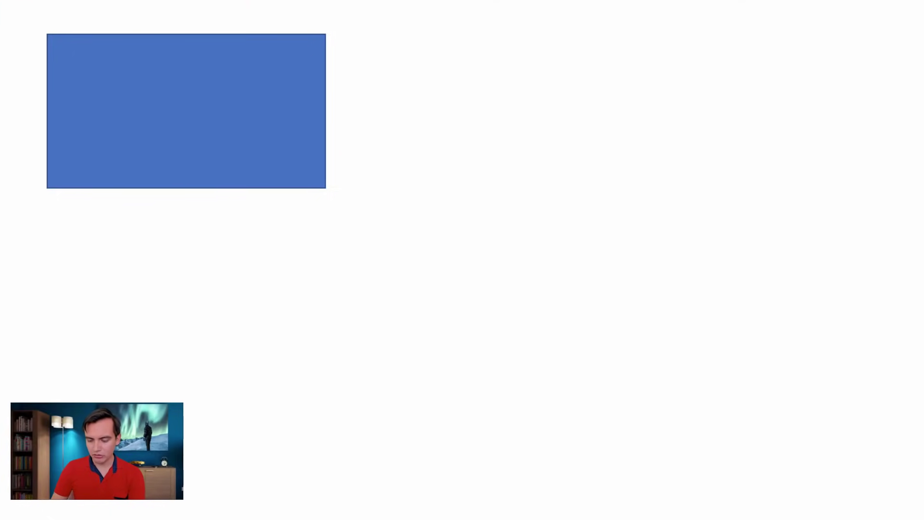
key("Right")
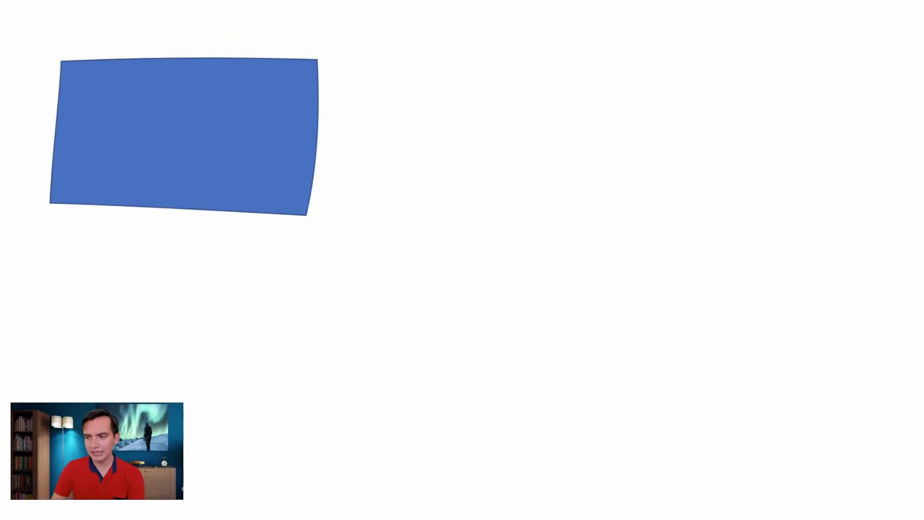
key("Left")
key("Right")
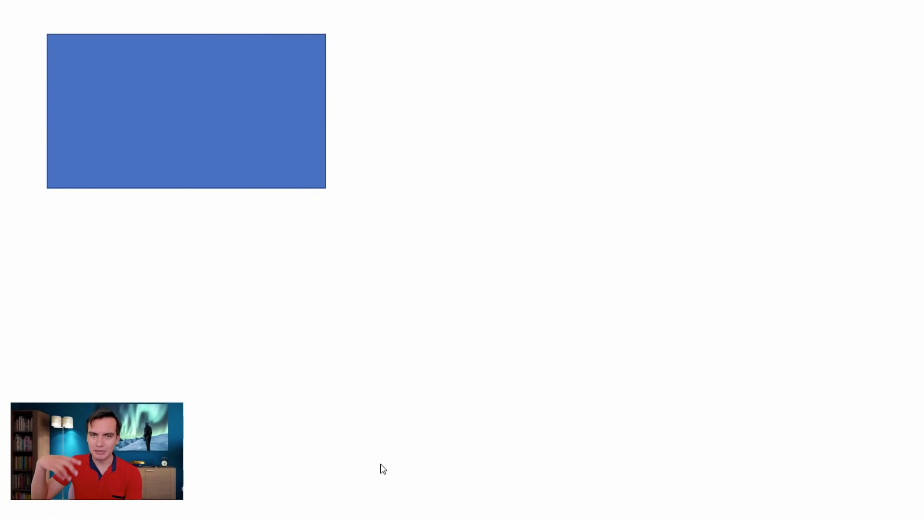
key("Left")
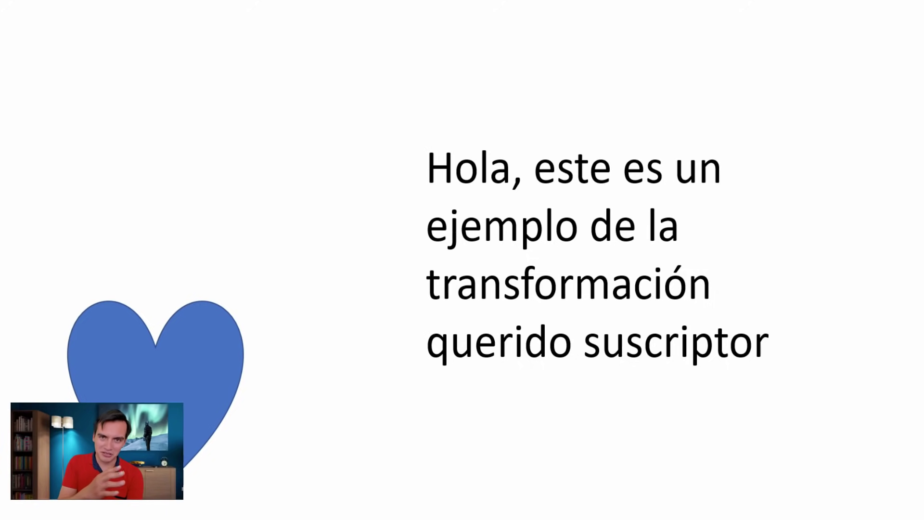
key("Right")
key("Left")
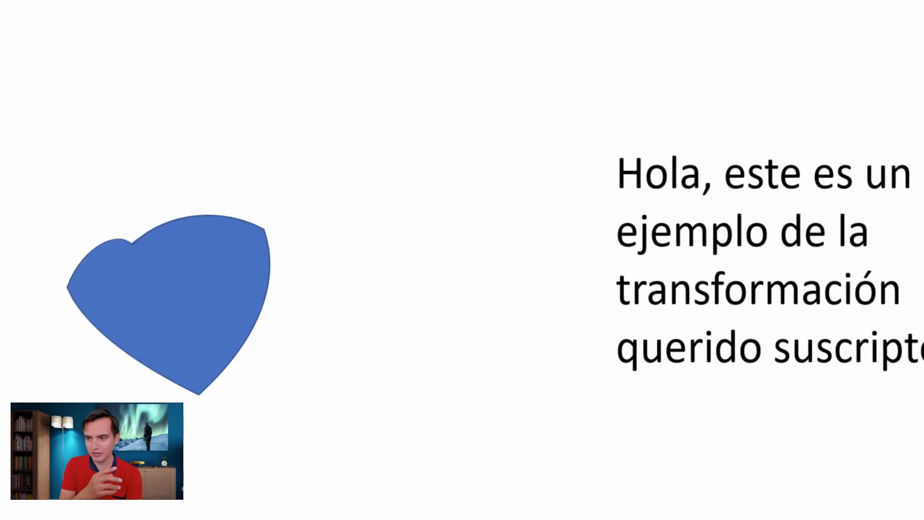
key("Right")
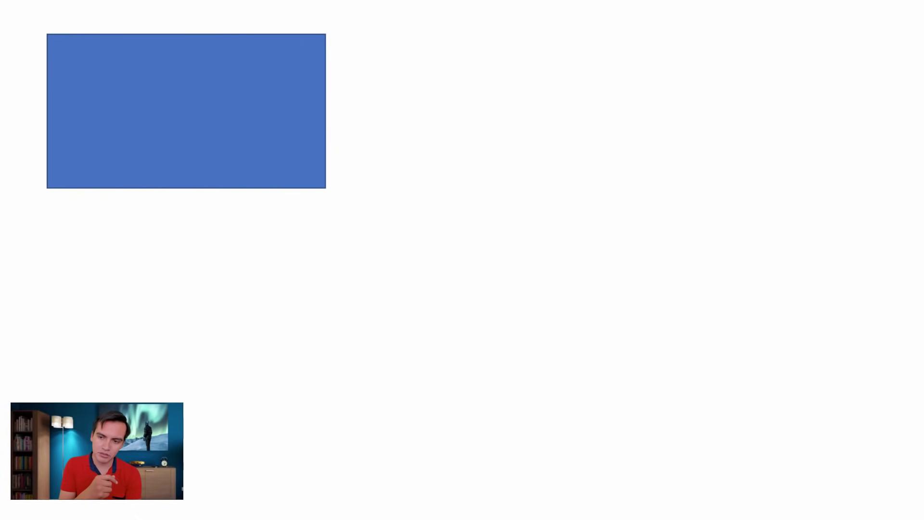
key("Left")
Exit the slide show and drag slide 1's off-slide text box back onto the slide
key("Escape")
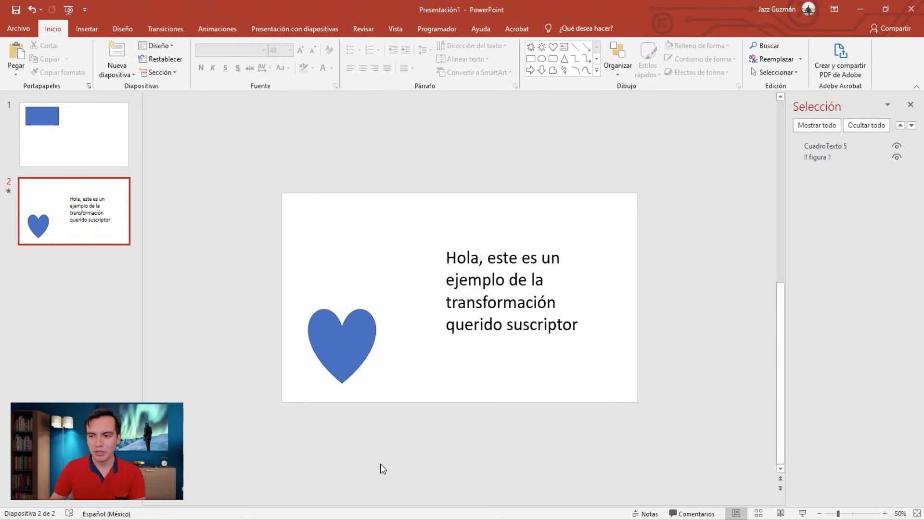
left_click(506, 299)
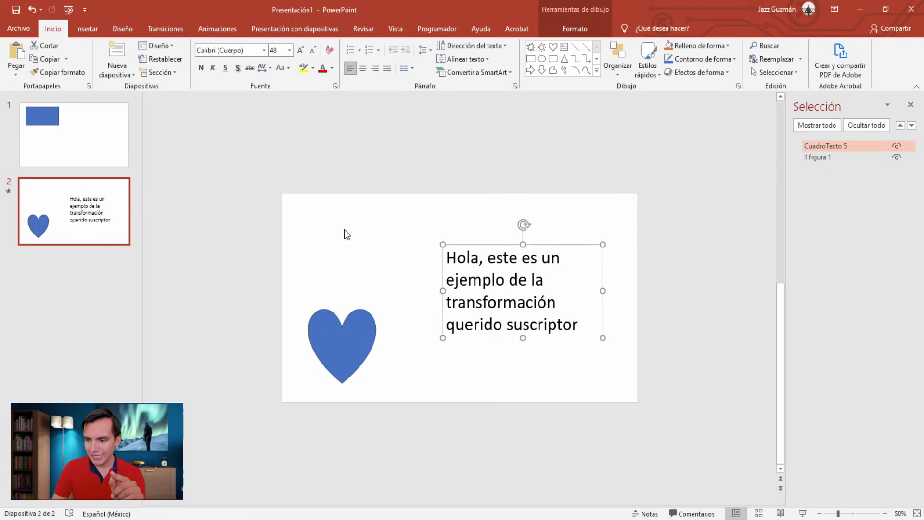
left_click(338, 243)
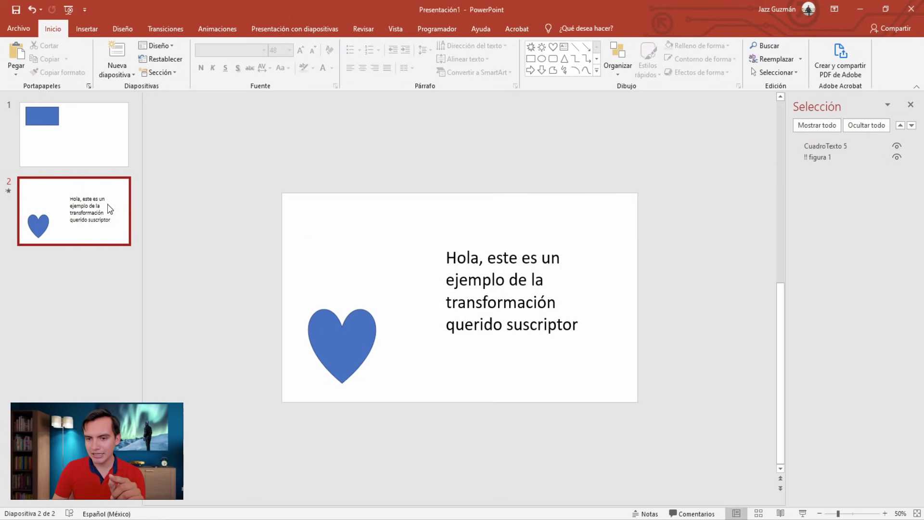
left_click(94, 164)
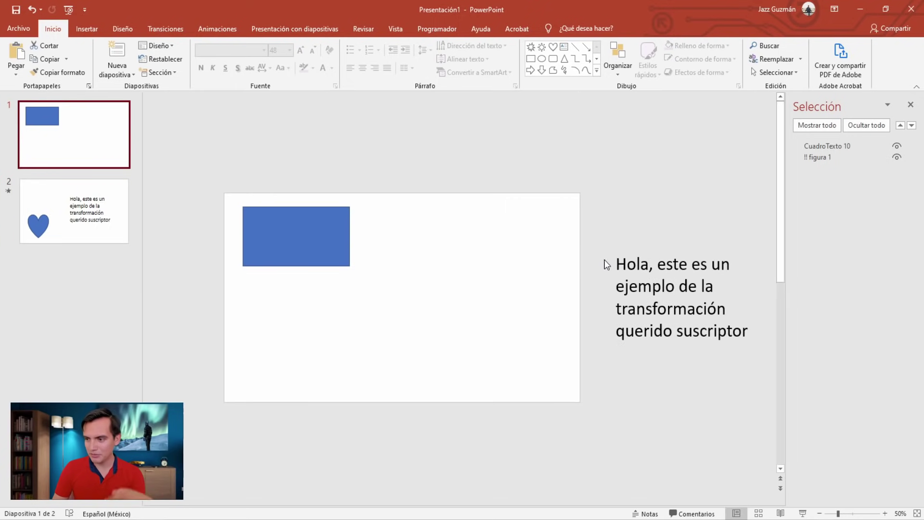
left_click(626, 264)
left_click_drag(664, 252, 443, 246)
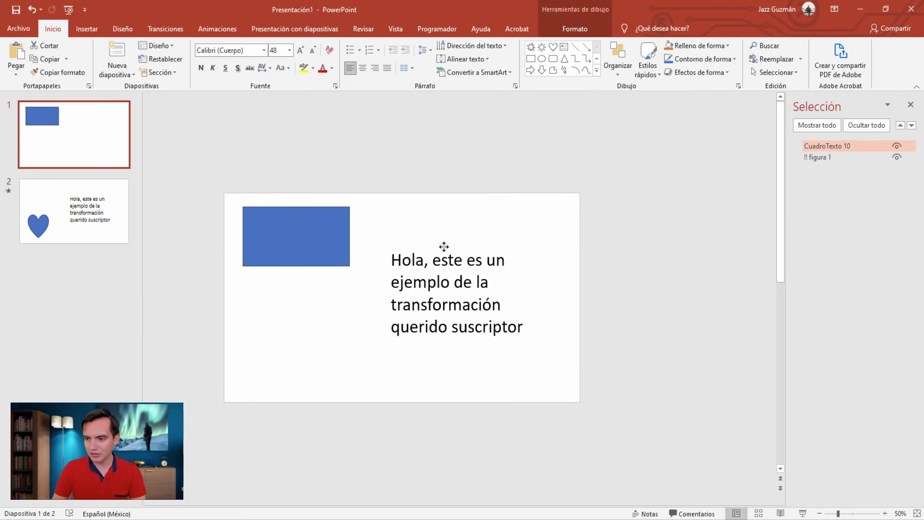
Replace slide 2's text with 'Adiós querido suscriptor, espero te haya gustado mi canal de YouTube'
key("Page_Down")
left_click(483, 279)
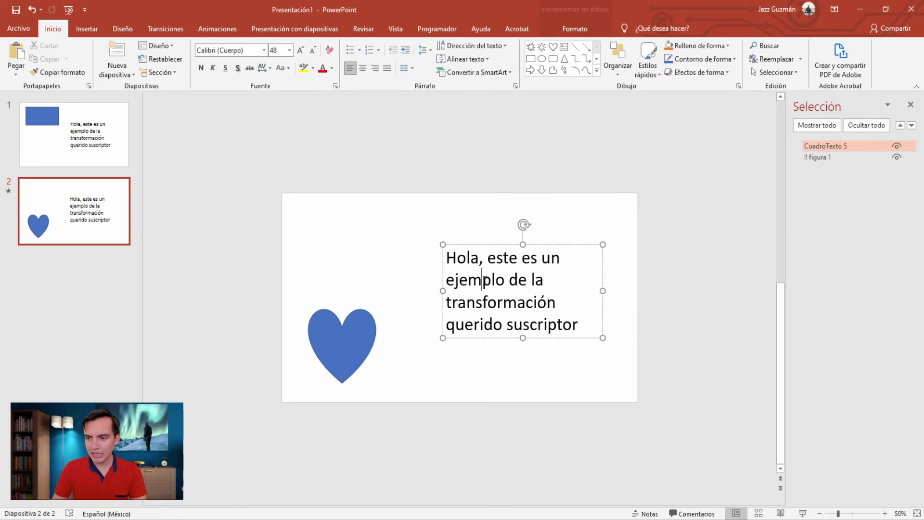
left_click_drag(546, 316, 363, 253)
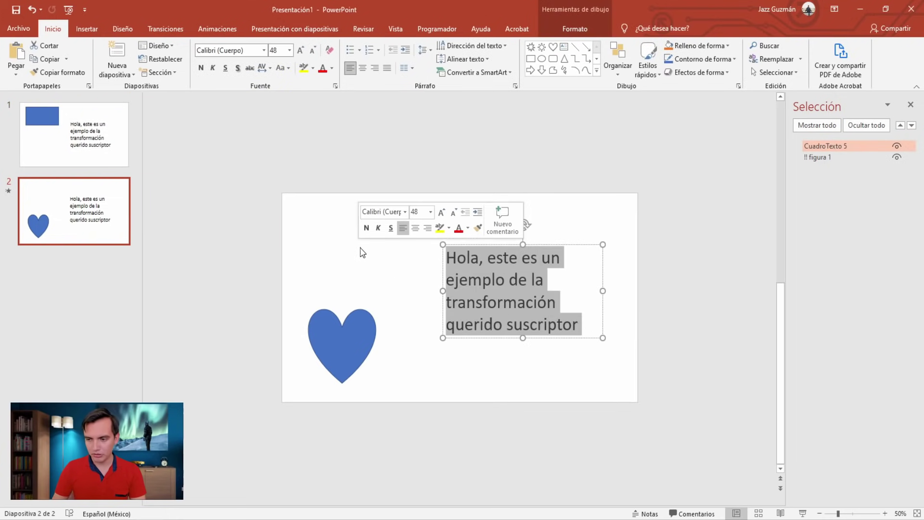
type("Adios, espero te haya gustado mi canal de Youtu")
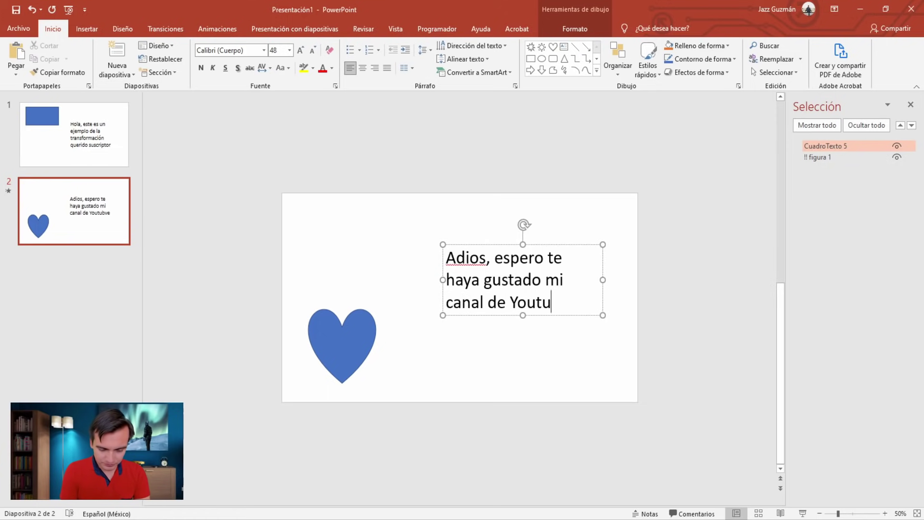
type(" querido suscriptor")
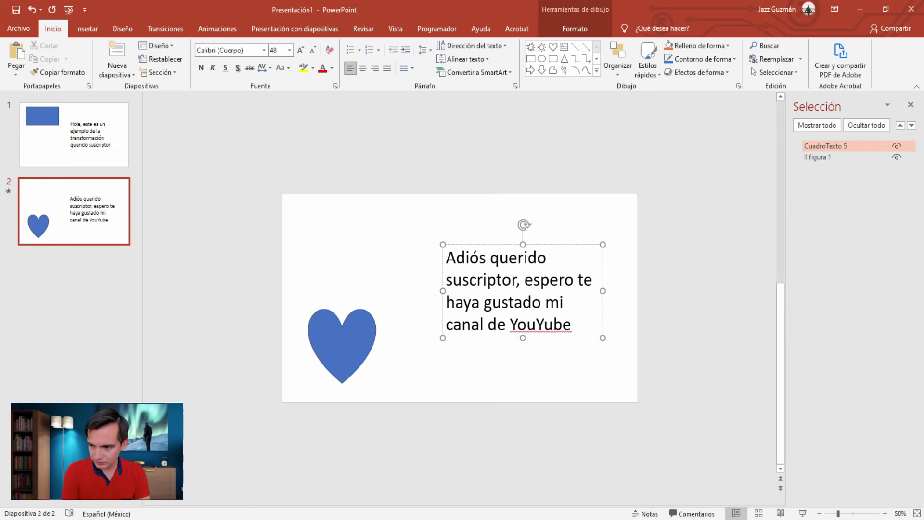
left_click(545, 396)
Flip between slides 1 and 2 in editing view to compare their text
key("Up")
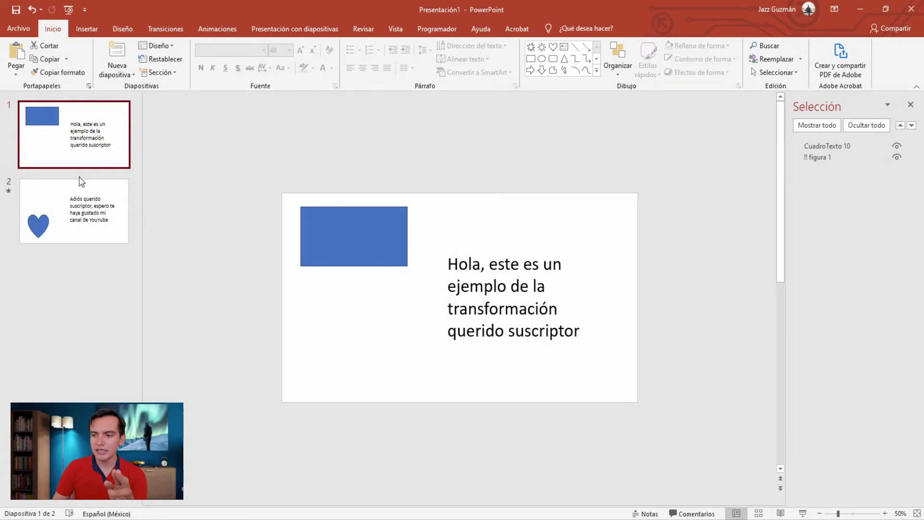
key("Down")
key("Up")
key("Down")
key("Up")
key("Down")
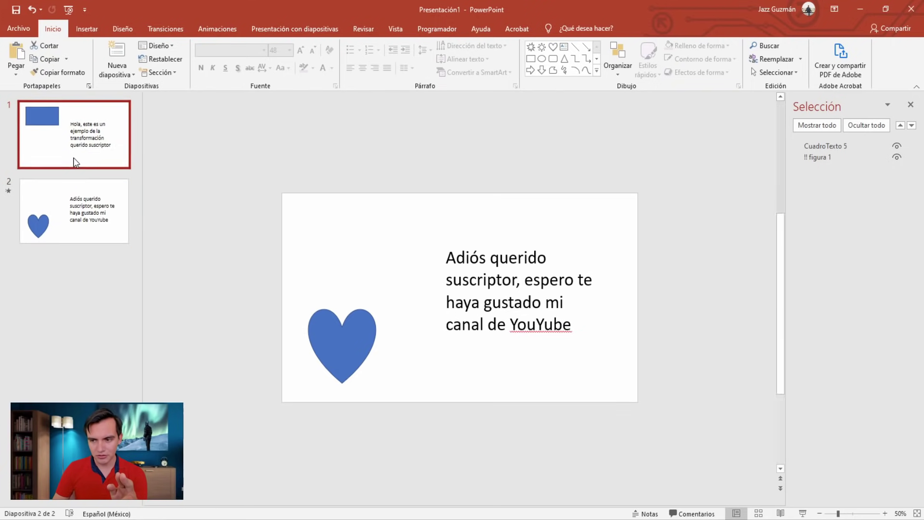
key("Up")
key("Down")
key("Up")
key("Down")
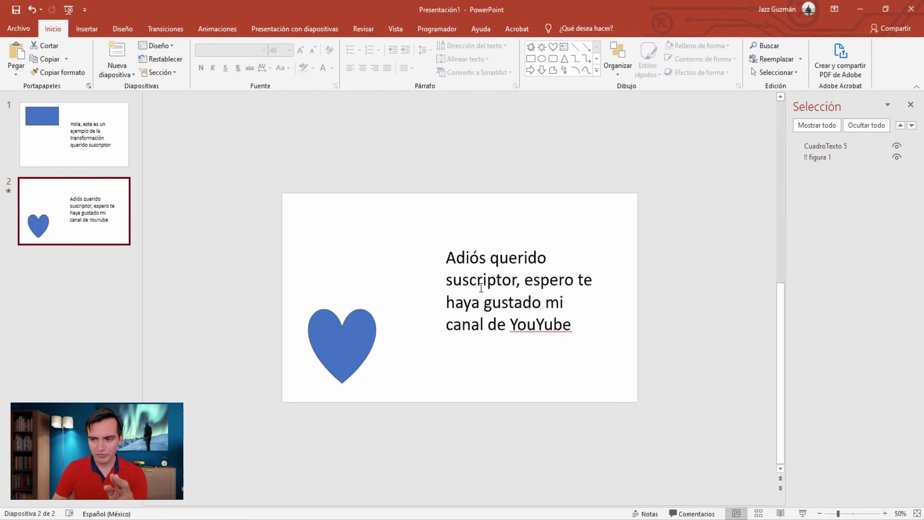
left_click(481, 288)
left_click(154, 322)
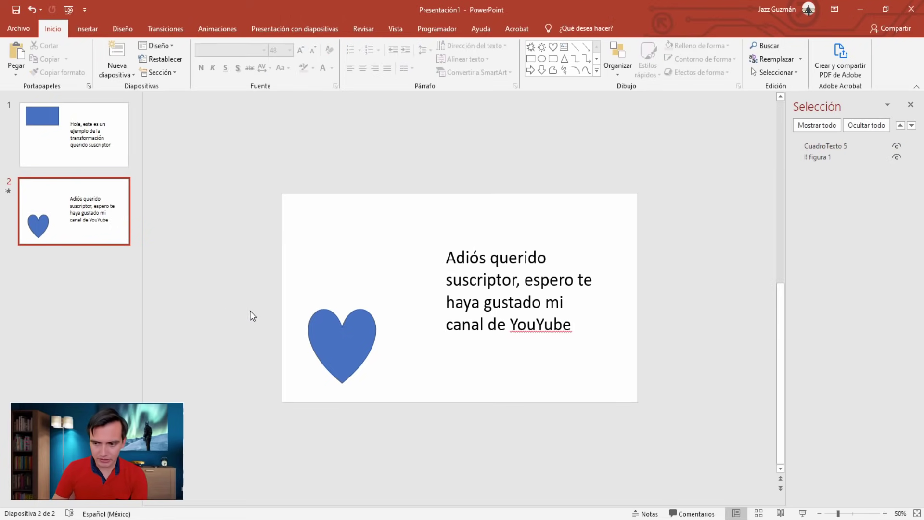
Run the slide show from the start and replay the morph between the two slides
key("F5")
key("Down")
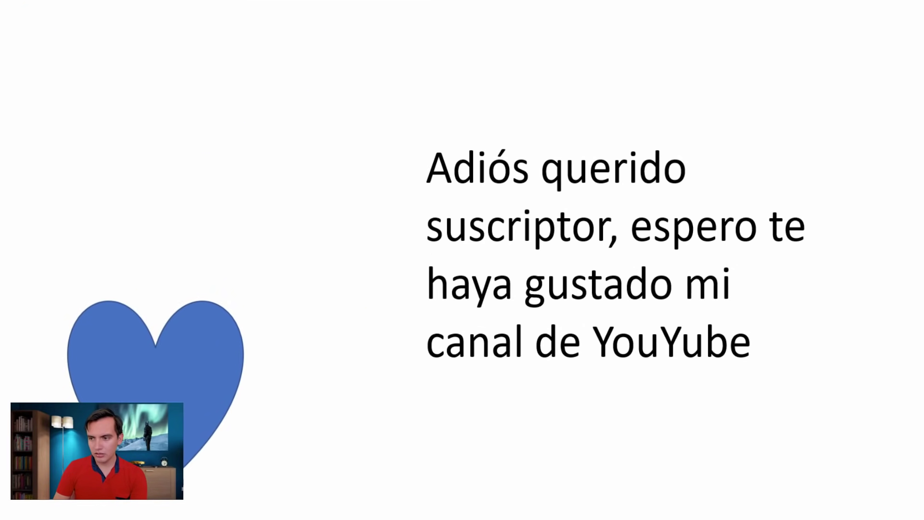
key("Up")
key("Down")
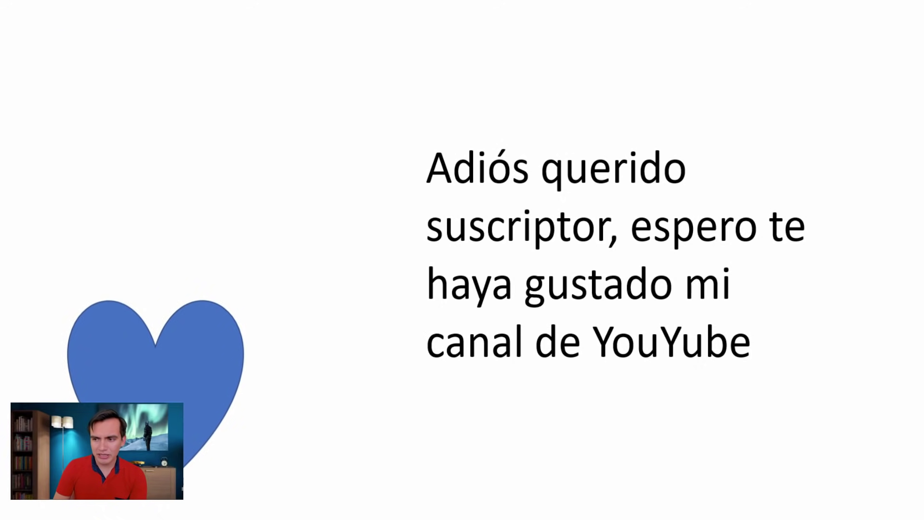
key("Up")
key("Down")
key("Up")
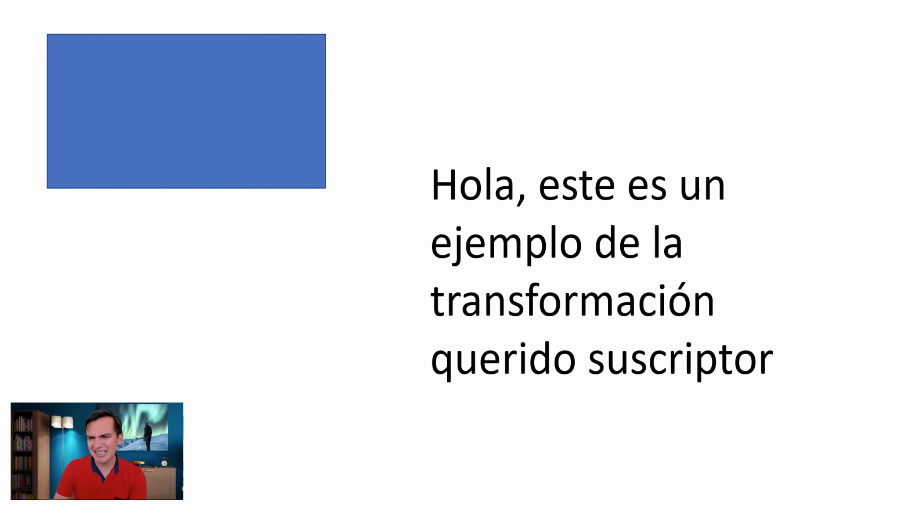
key("Down")
key("Up")
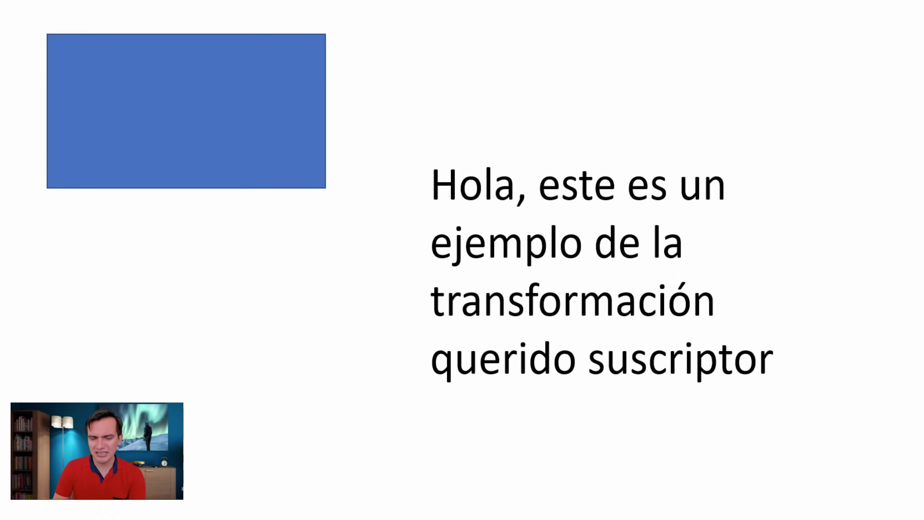
key("Escape")
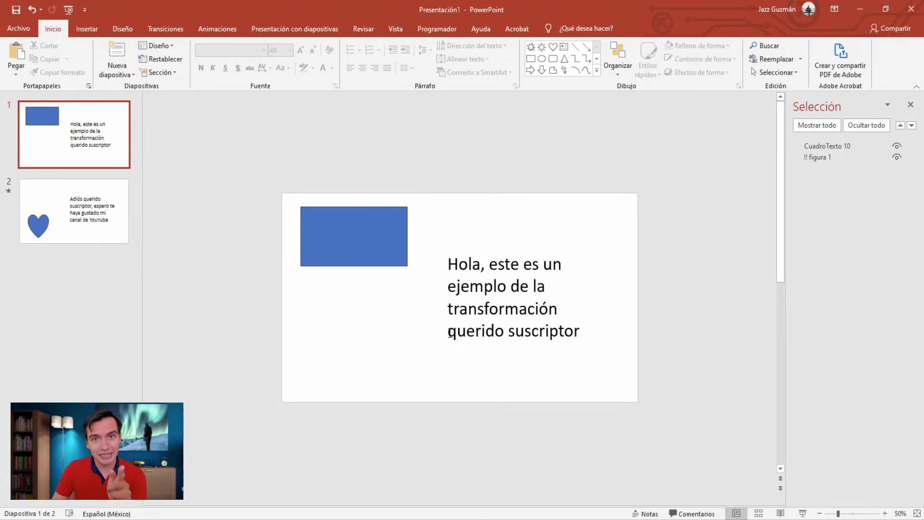
Go to slide 2 and show its Transiciones settings
left_click(472, 335)
left_click(487, 345)
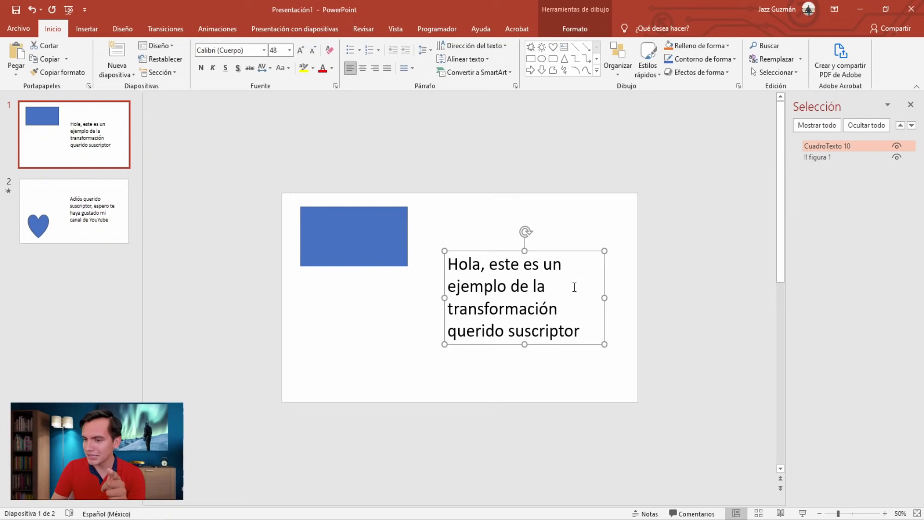
left_click(106, 204)
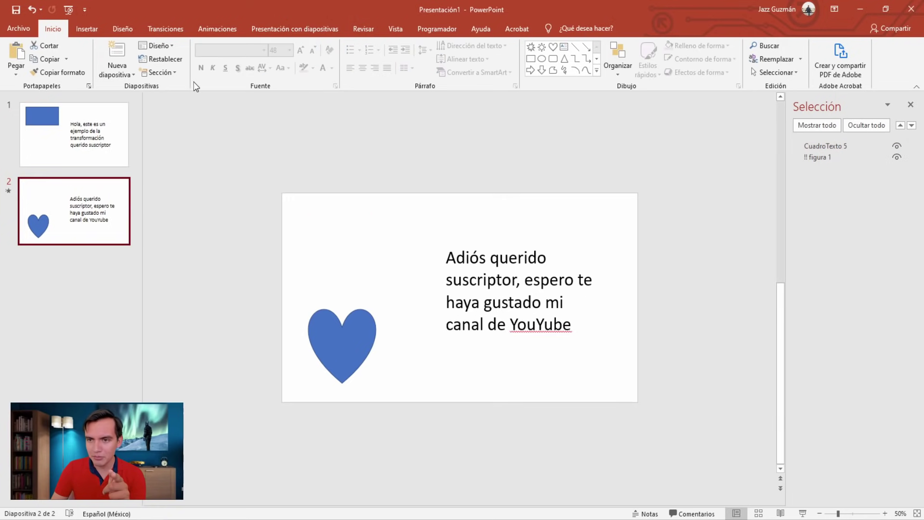
left_click(166, 30)
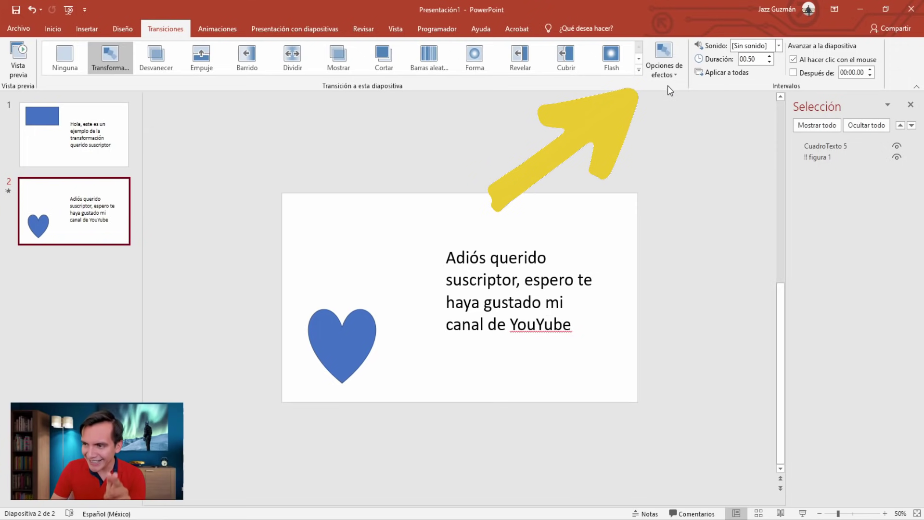
Set slide 2's Transformación effect option to Palabras with 2.00 s duration, then start the show
left_click(669, 68)
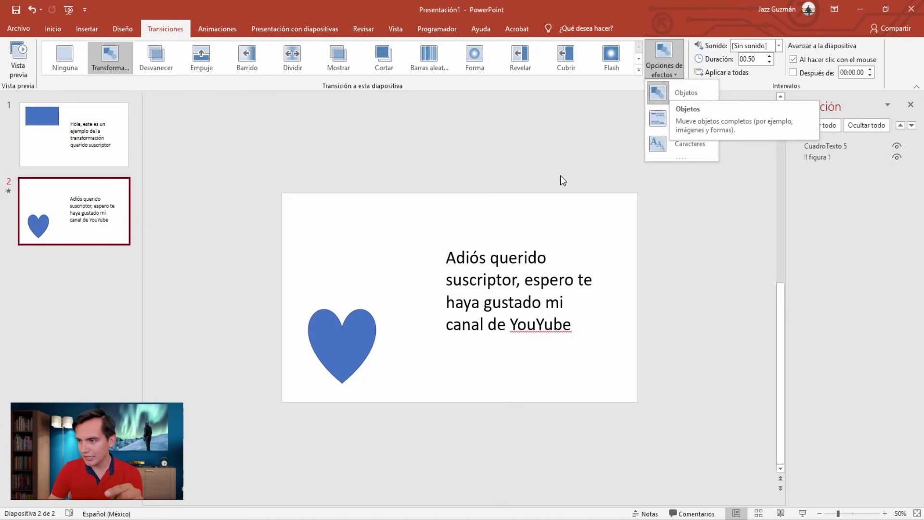
left_click(673, 129)
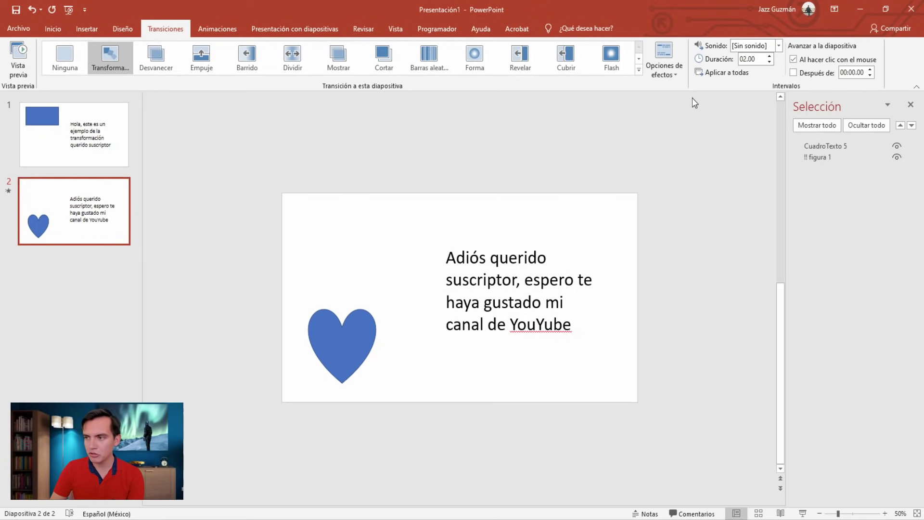
key("F5")
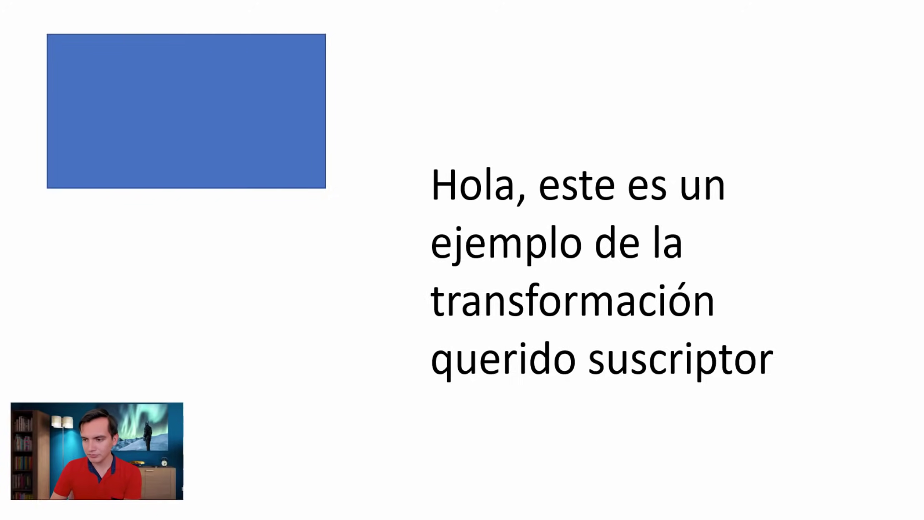
Step forward and back between slides 1 and 2 to watch the word-by-word morph
left_click(349, 179)
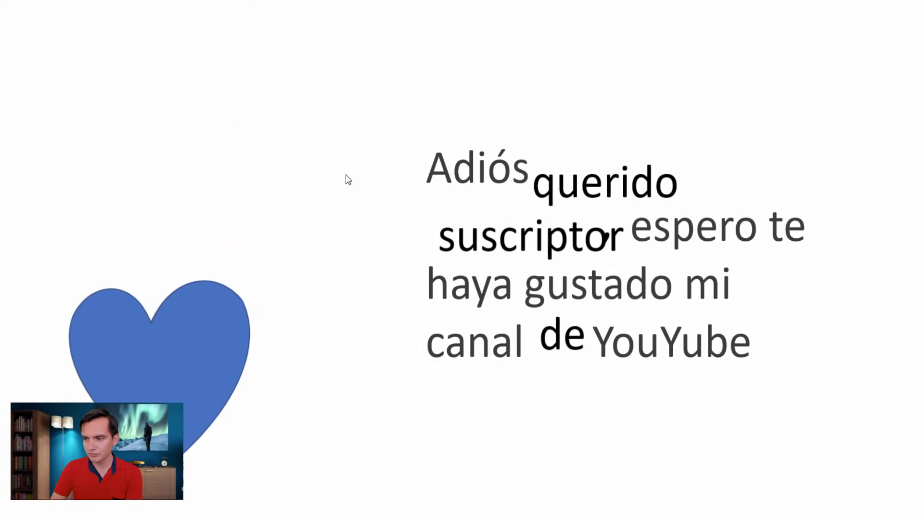
left_click(349, 175)
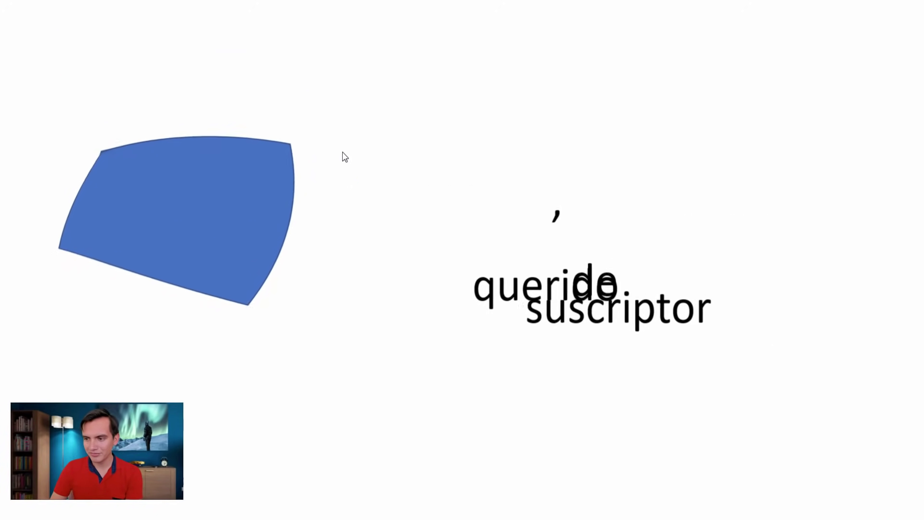
left_click(342, 151)
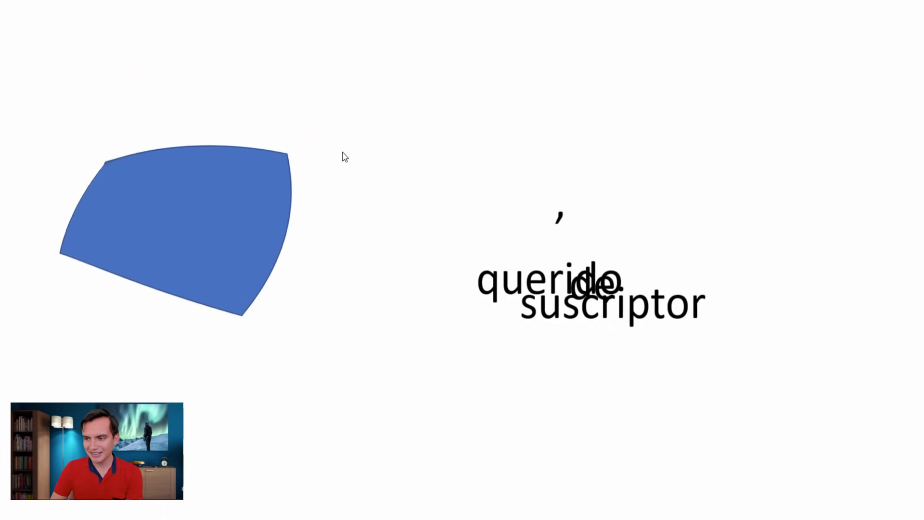
key("Right")
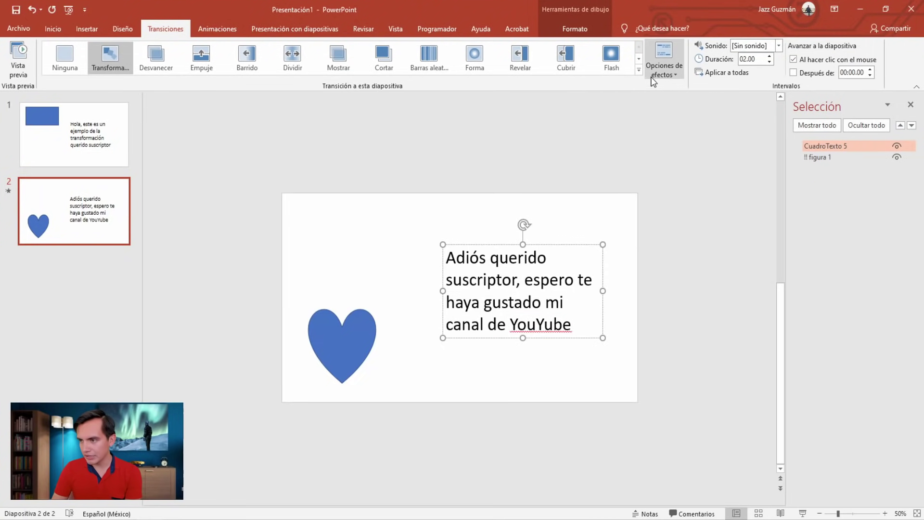
Change slide 2's morph effect option to Caracteres for letter-by-letter animation
left_click(652, 78)
left_click(672, 154)
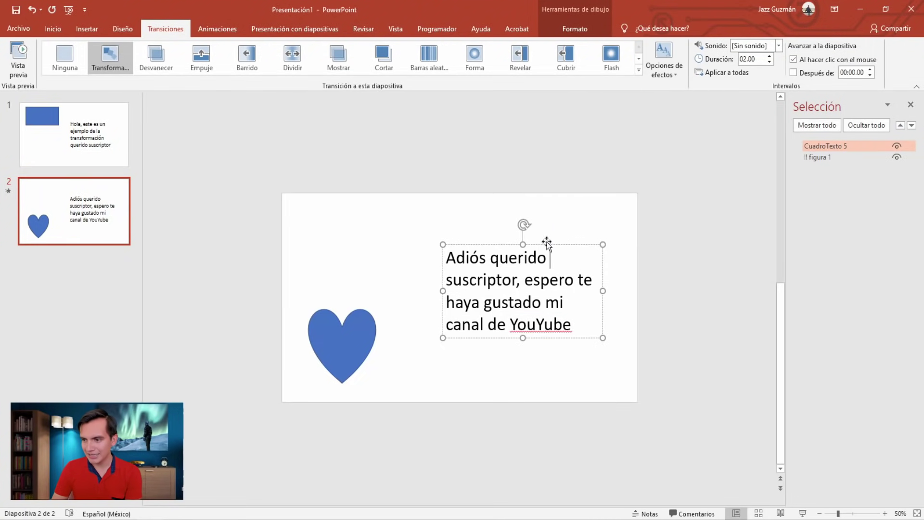
left_click(569, 215)
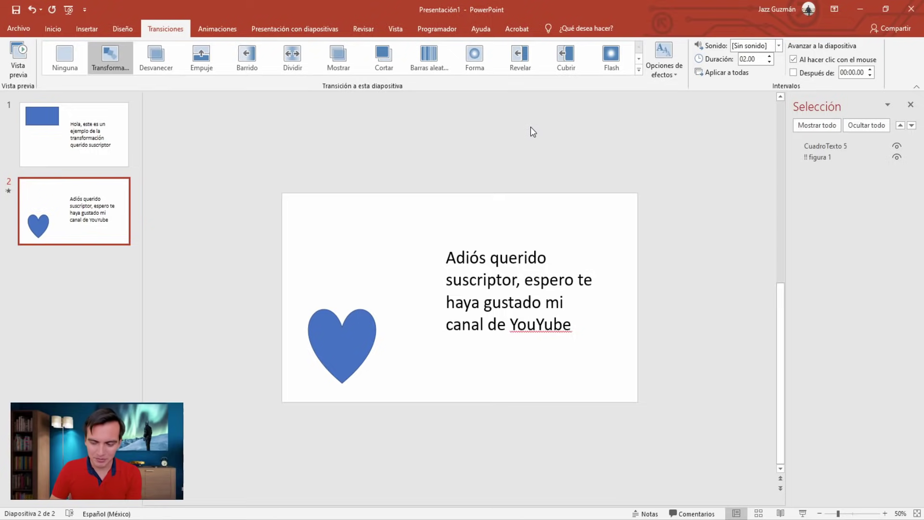
Play the slide show and step between slides 1 and 2 to watch the letter morph
key("F5")
left_click(512, 131)
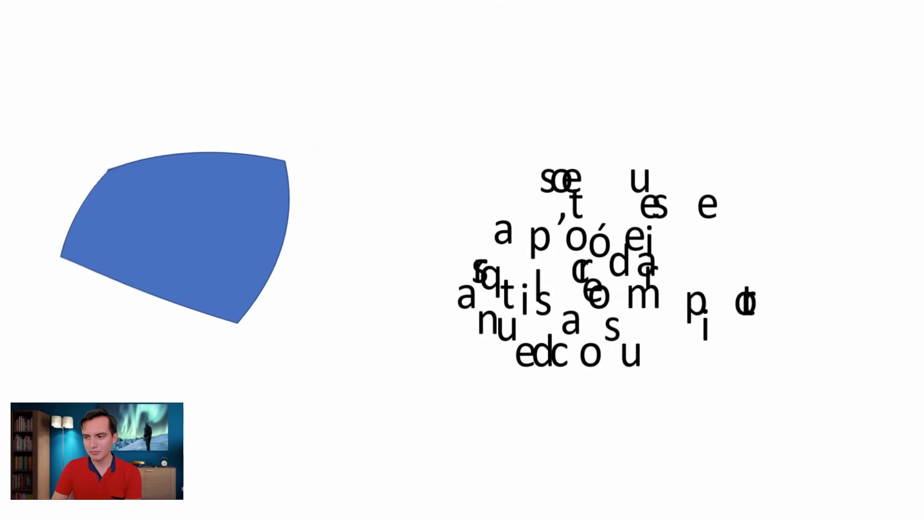
key("Left")
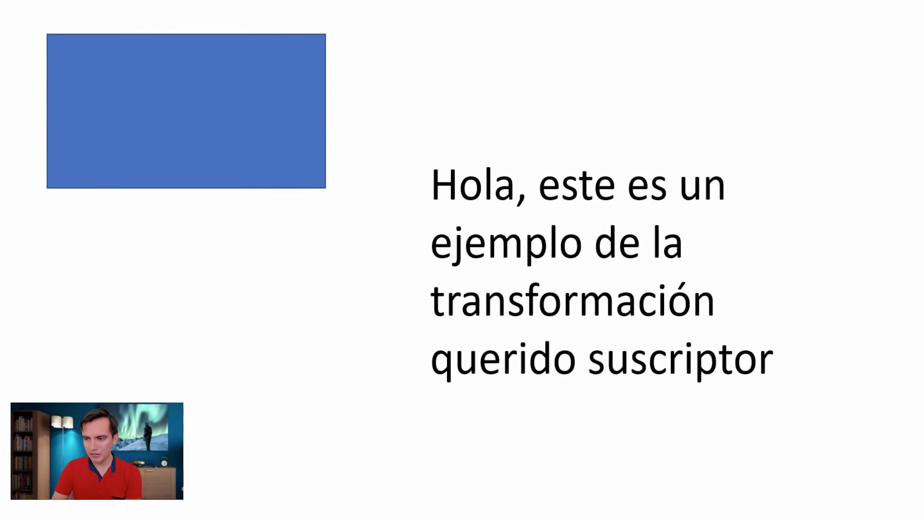
key("Right")
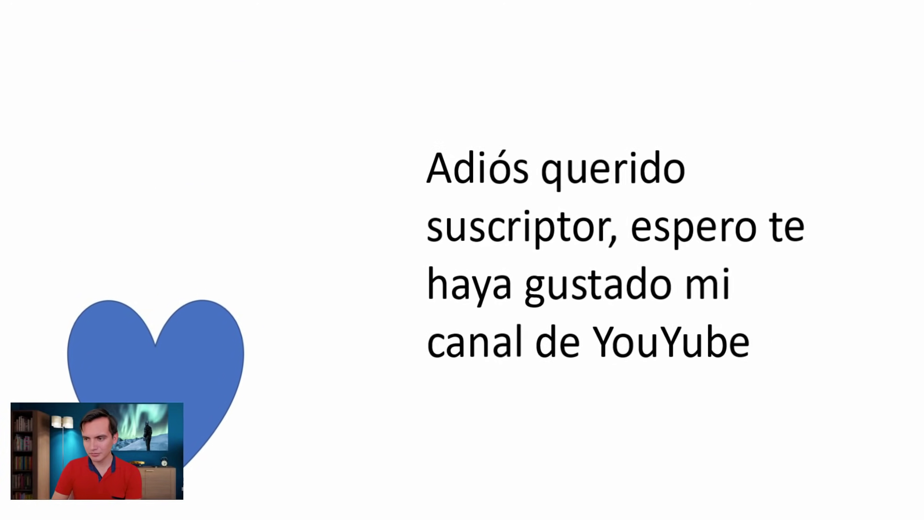
key("Left")
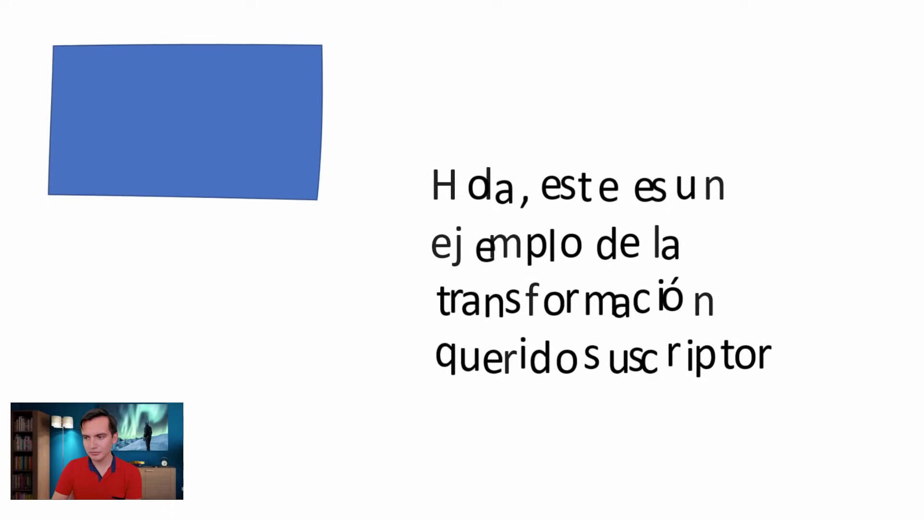
key("Right")
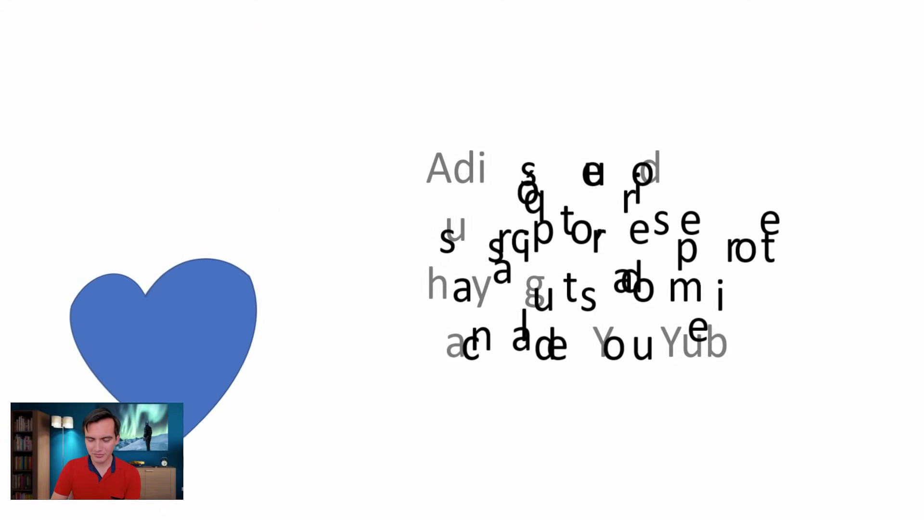